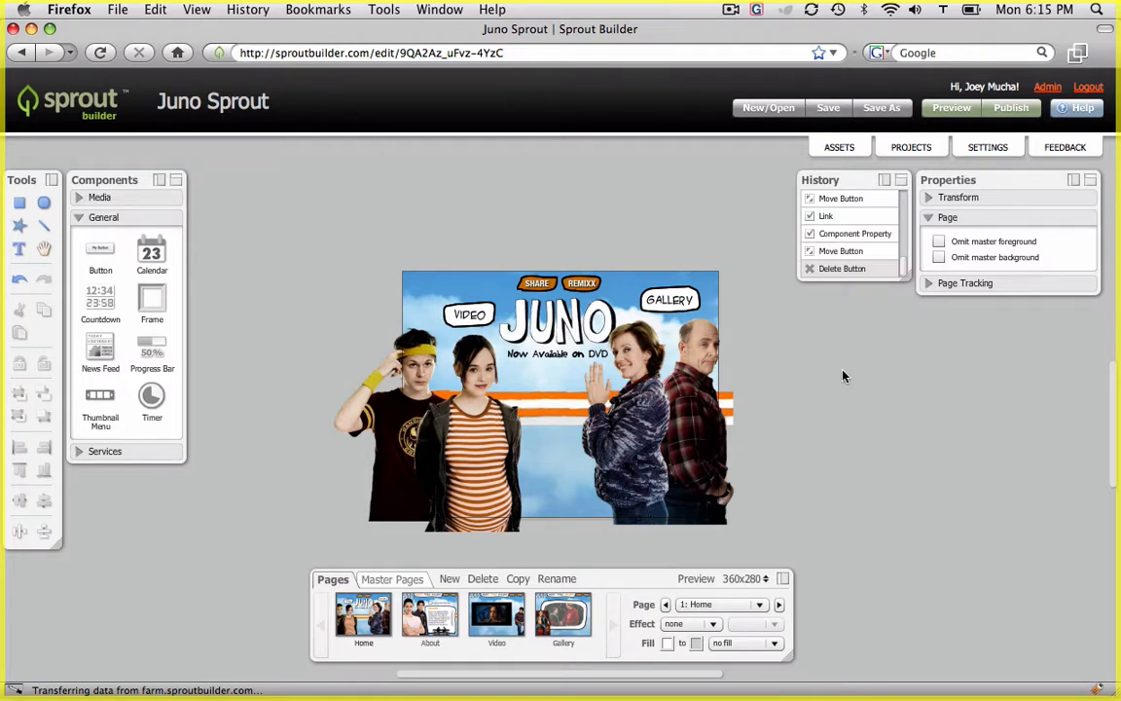
Add a button near the page's top-left corner and set its border width and corner radius to 0
drag(100, 249, 436, 292)
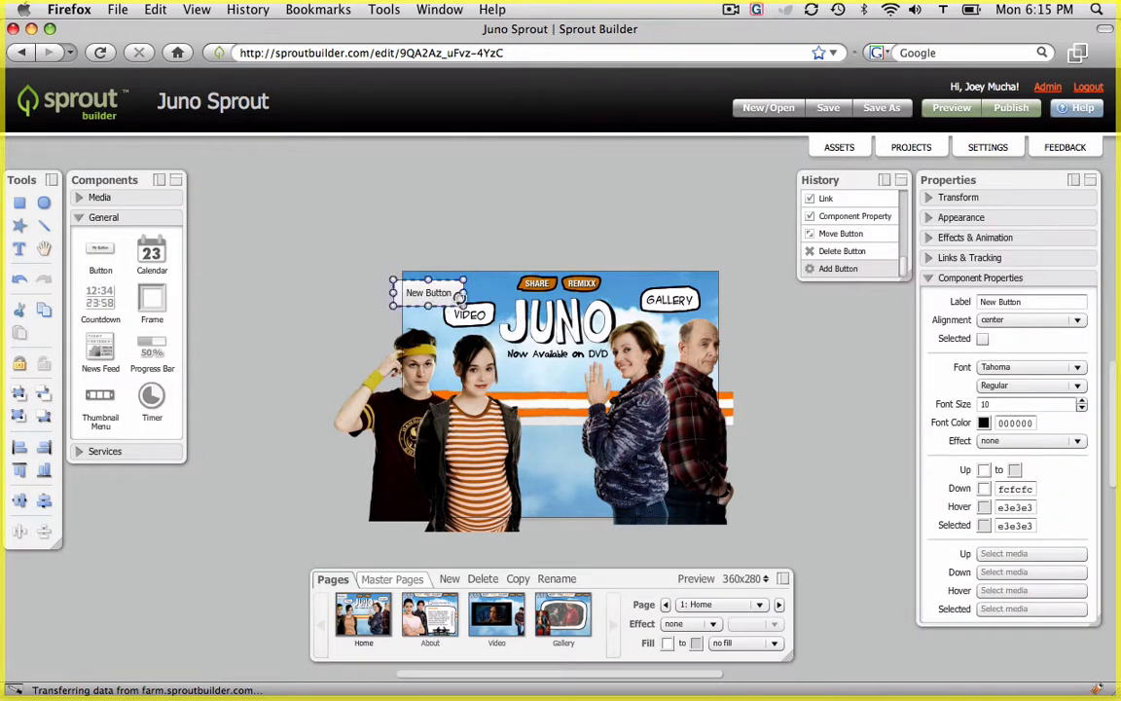
click(931, 220)
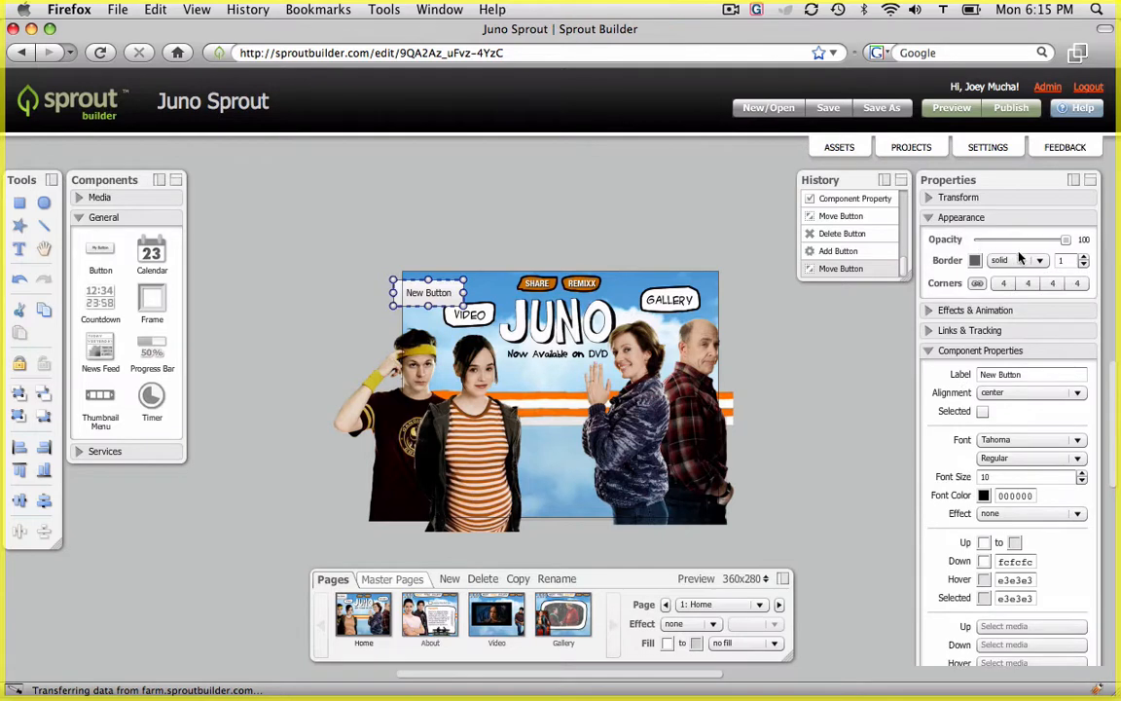
click(1085, 265)
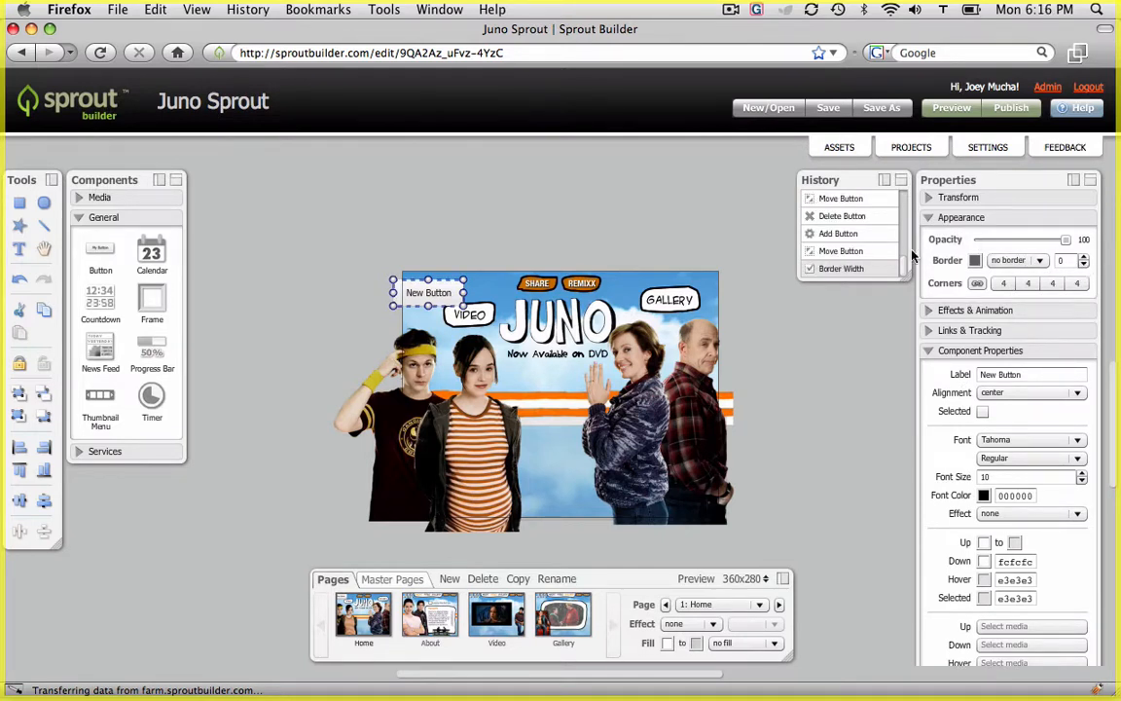
click(1003, 283)
drag(1006, 302, 985, 293)
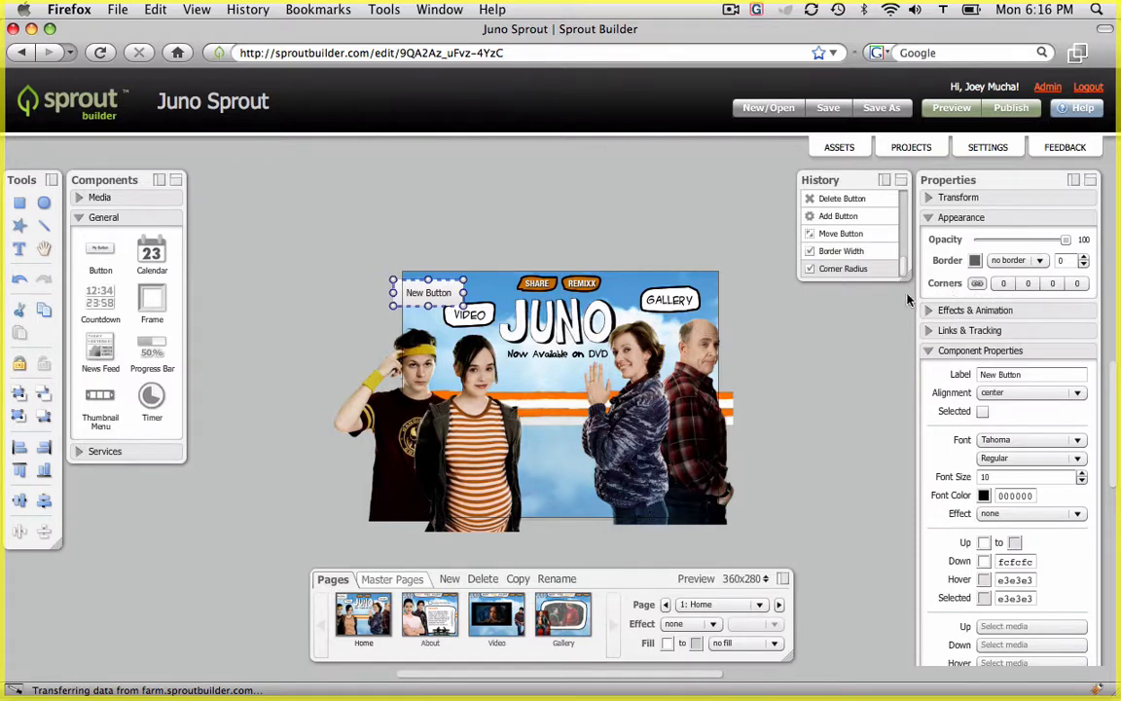
Clear the button's label text
click(930, 217)
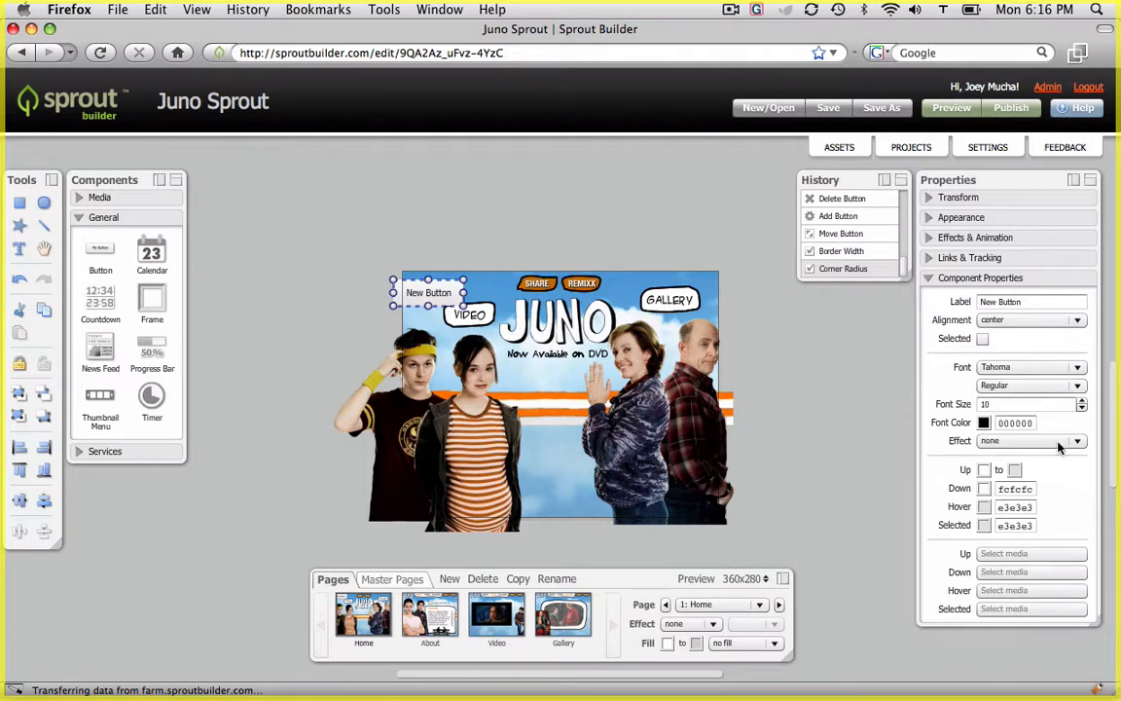
click(1075, 303)
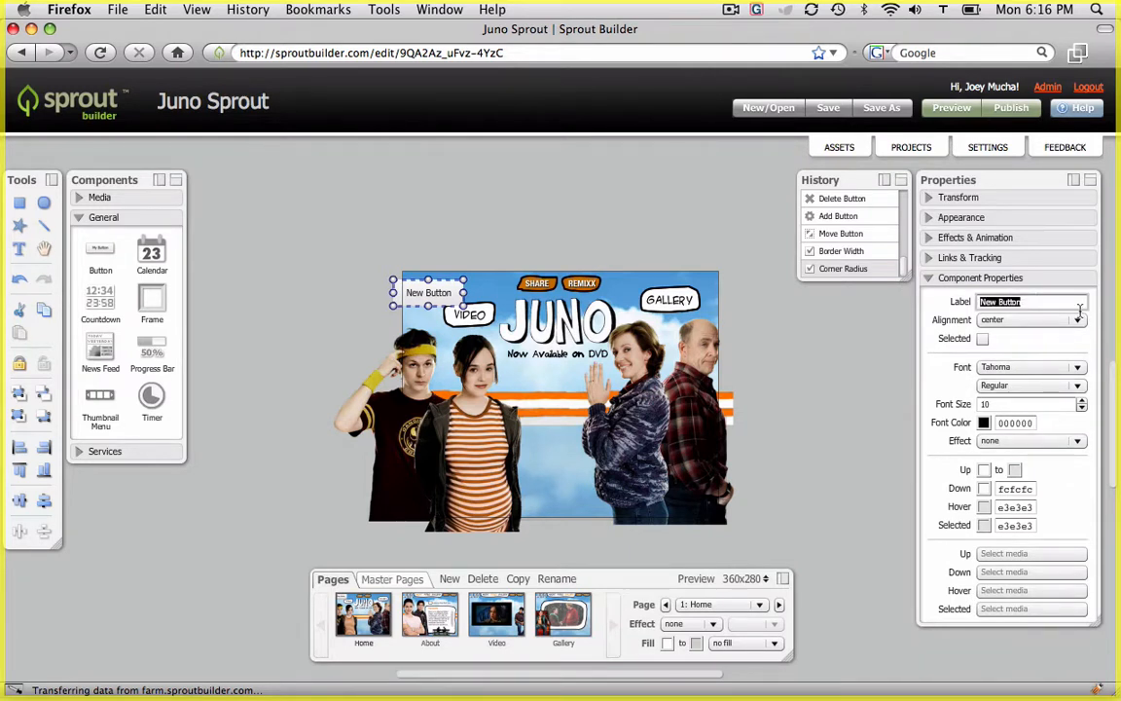
key(BackSpace)
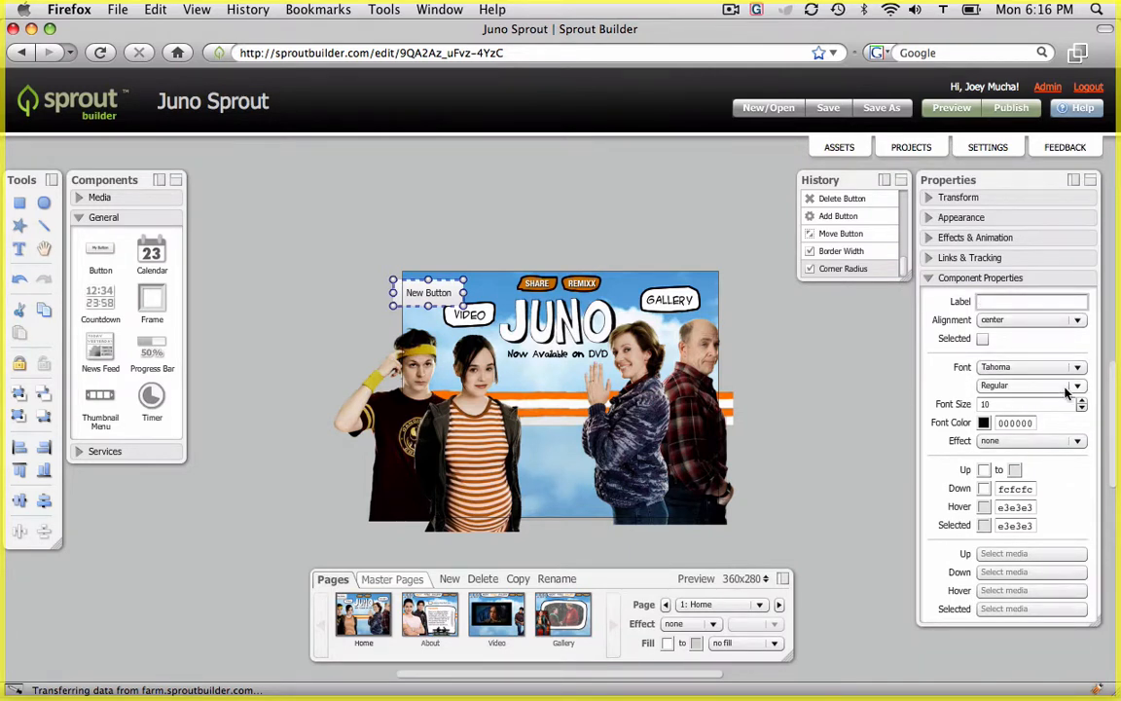
Set both Up state fill colours of the button to transparent
click(984, 471)
click(832, 568)
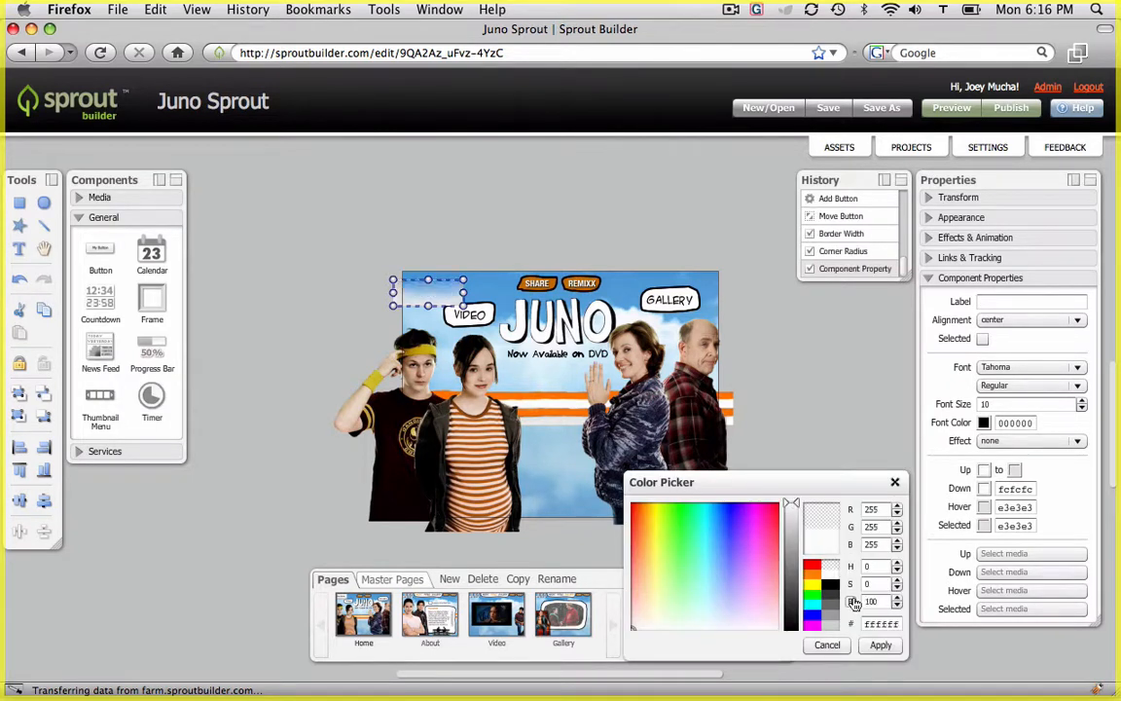
click(880, 644)
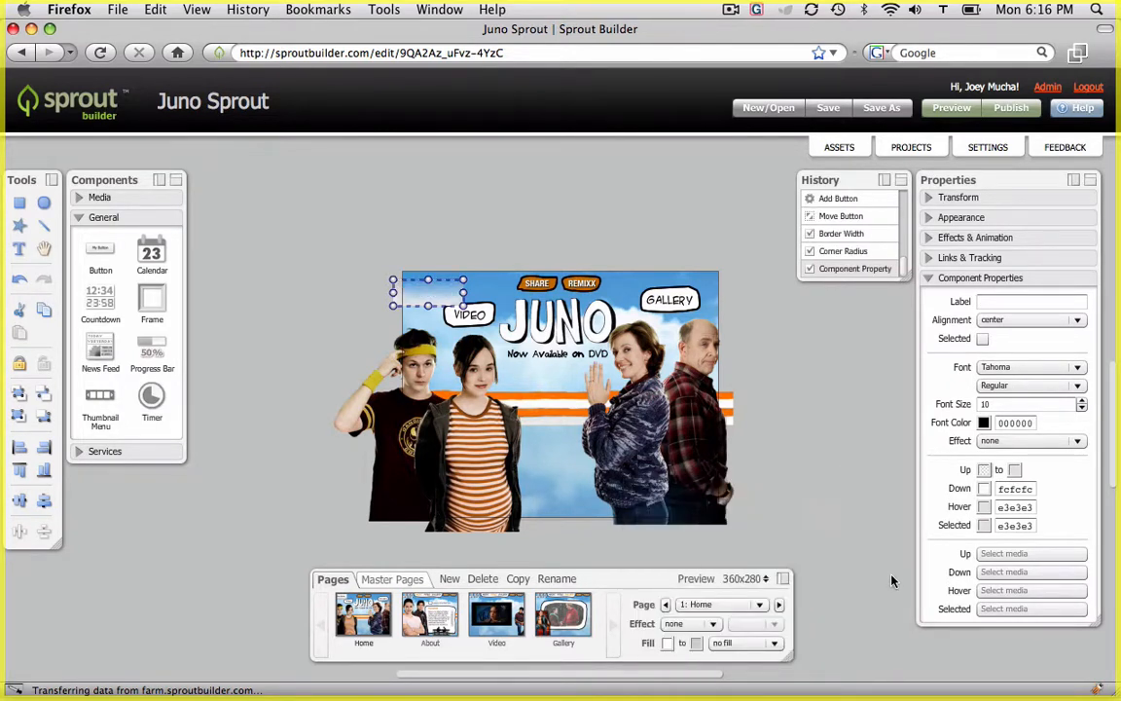
click(1015, 472)
click(835, 565)
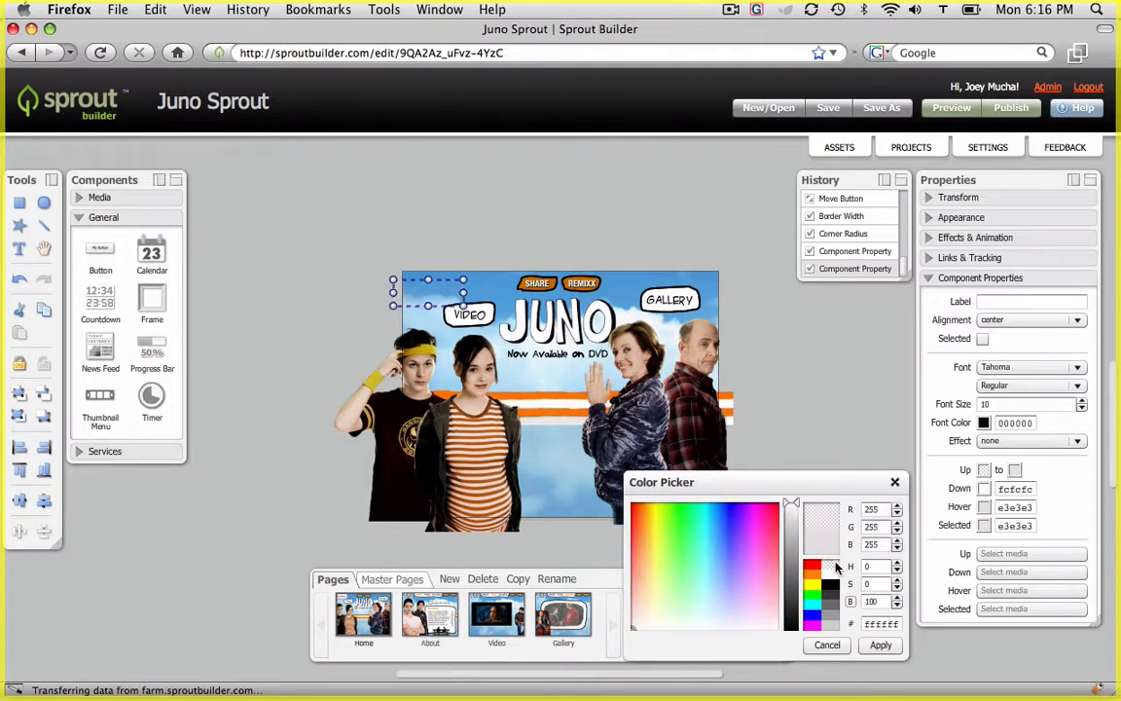
key(Return)
Set the Down, Hover and Selected state fill colours to transparent
click(984, 490)
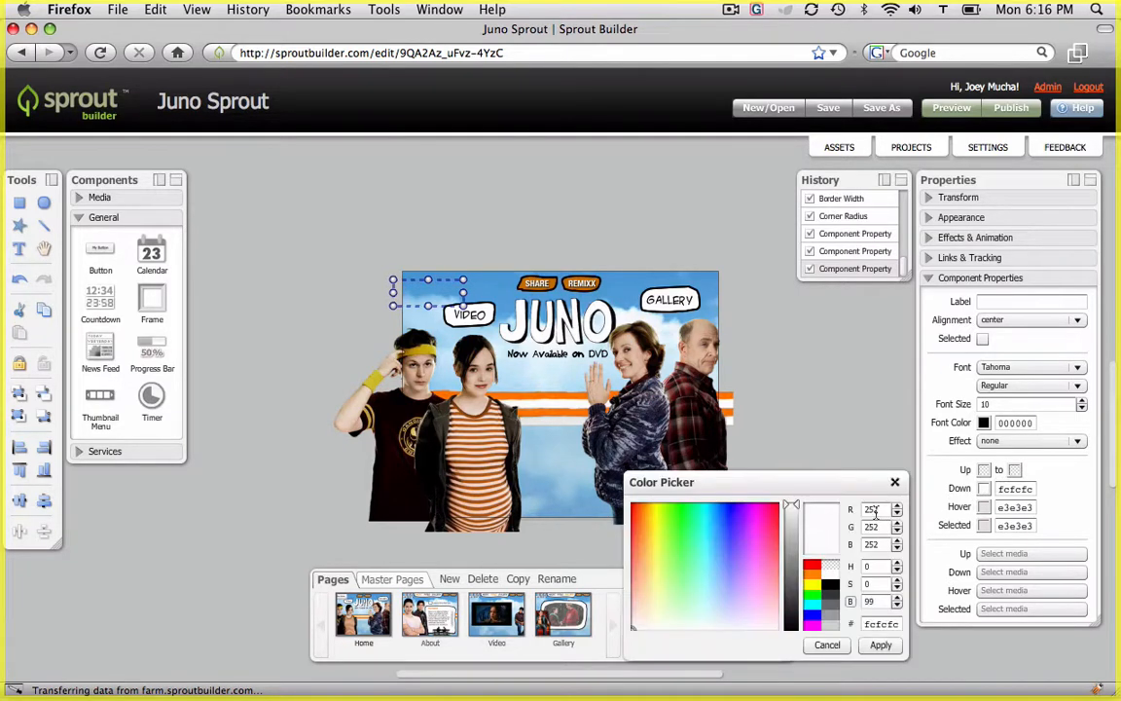
click(829, 568)
key(Return)
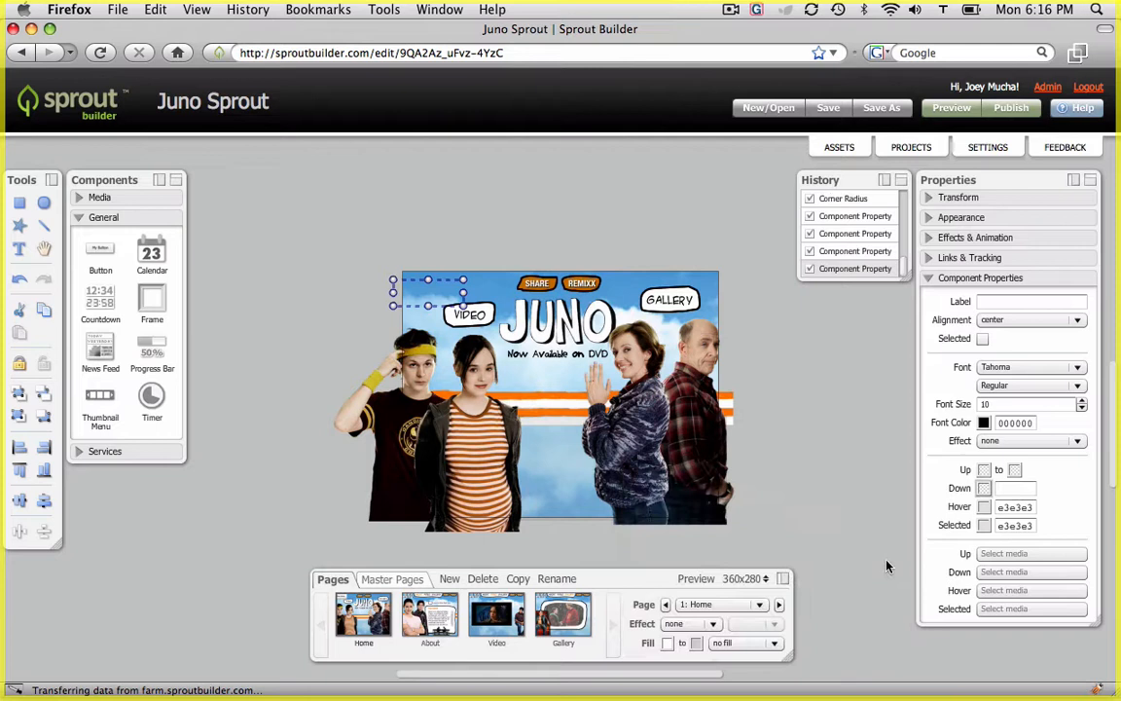
click(984, 507)
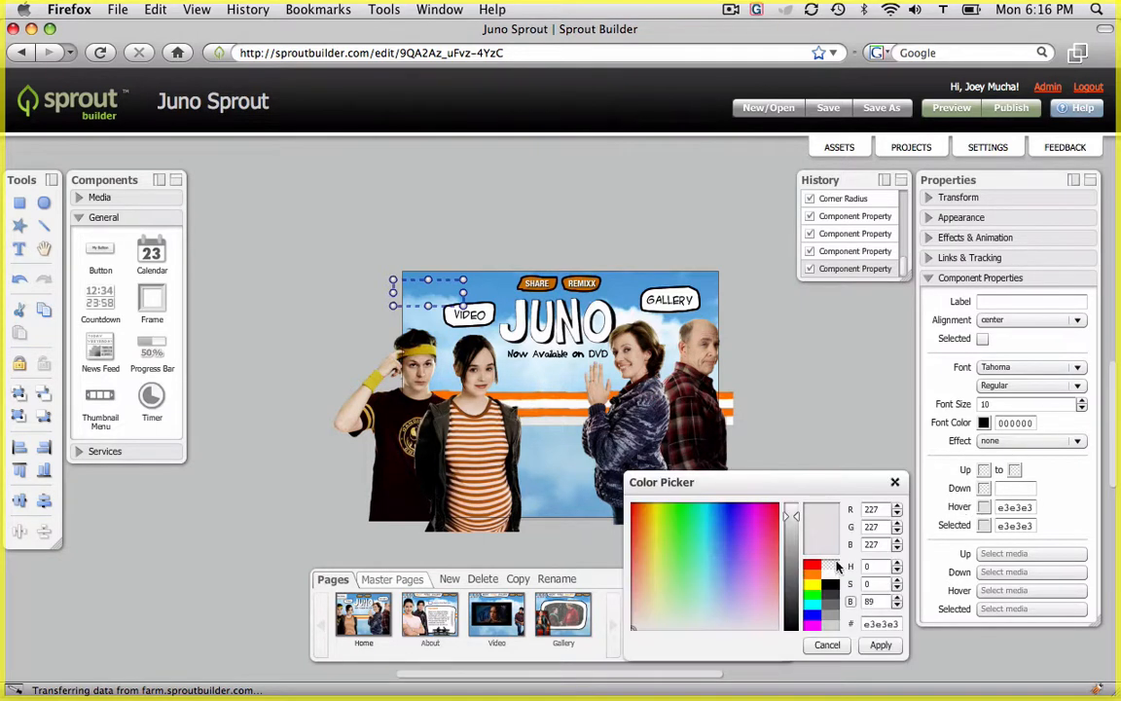
click(842, 563)
key(Return)
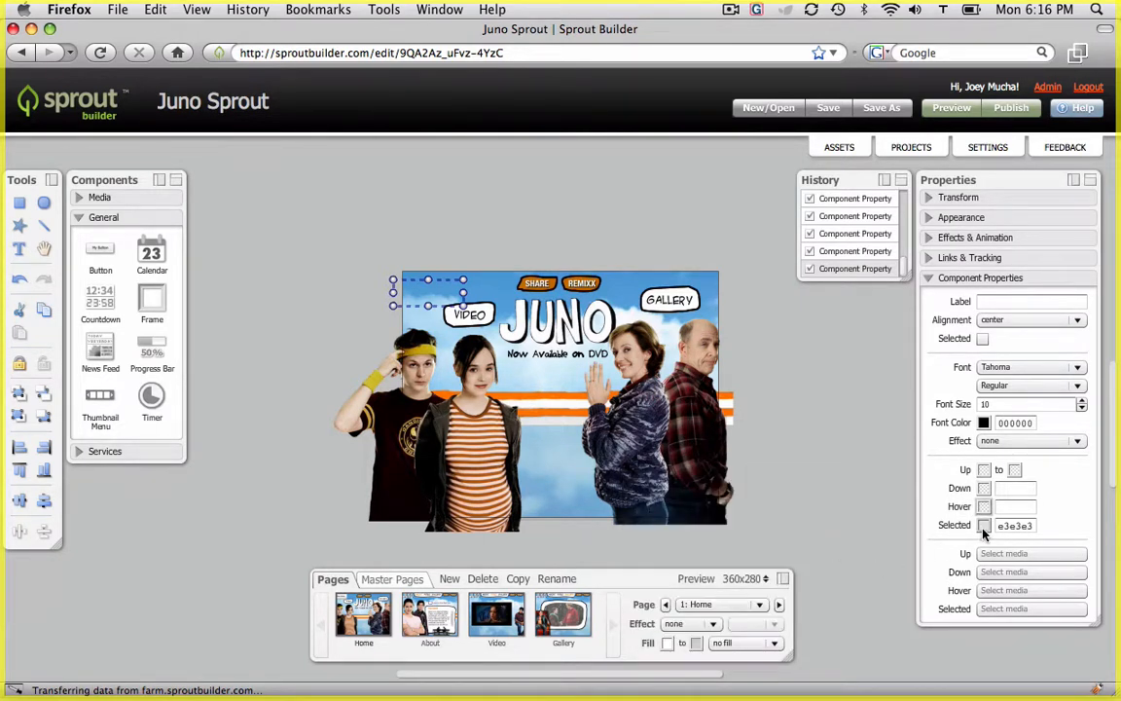
click(984, 526)
click(831, 566)
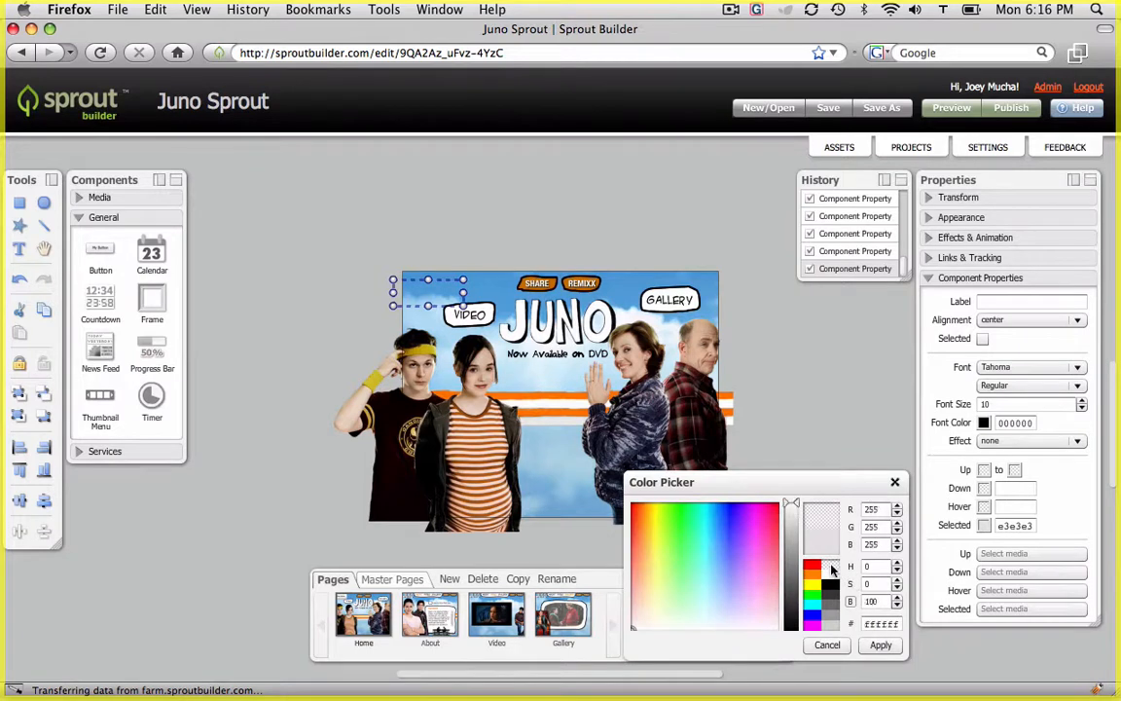
key(Return)
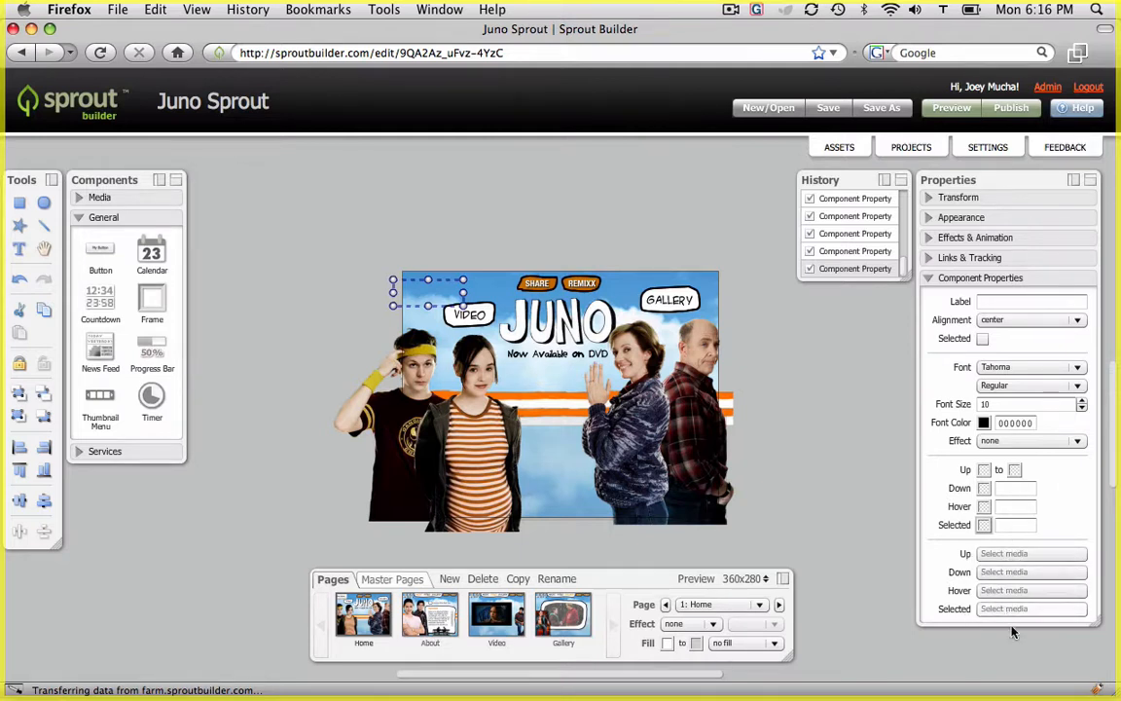
Assign the about asset as the button's Up image and nudge the button into place
click(1025, 555)
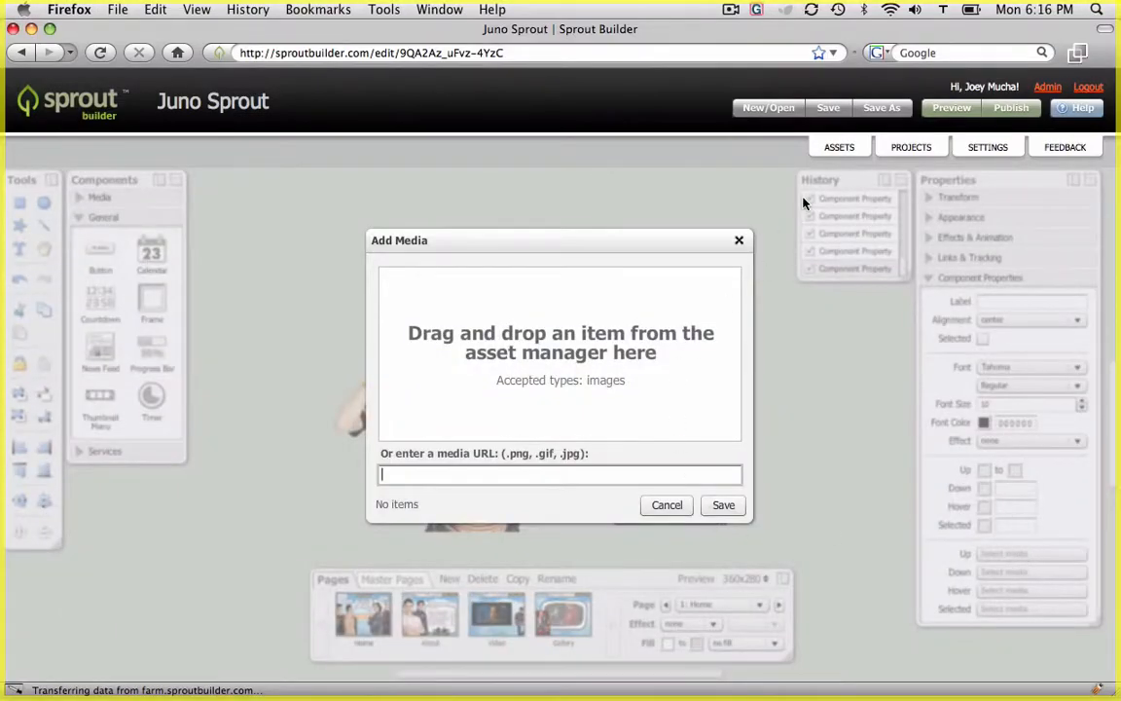
click(837, 148)
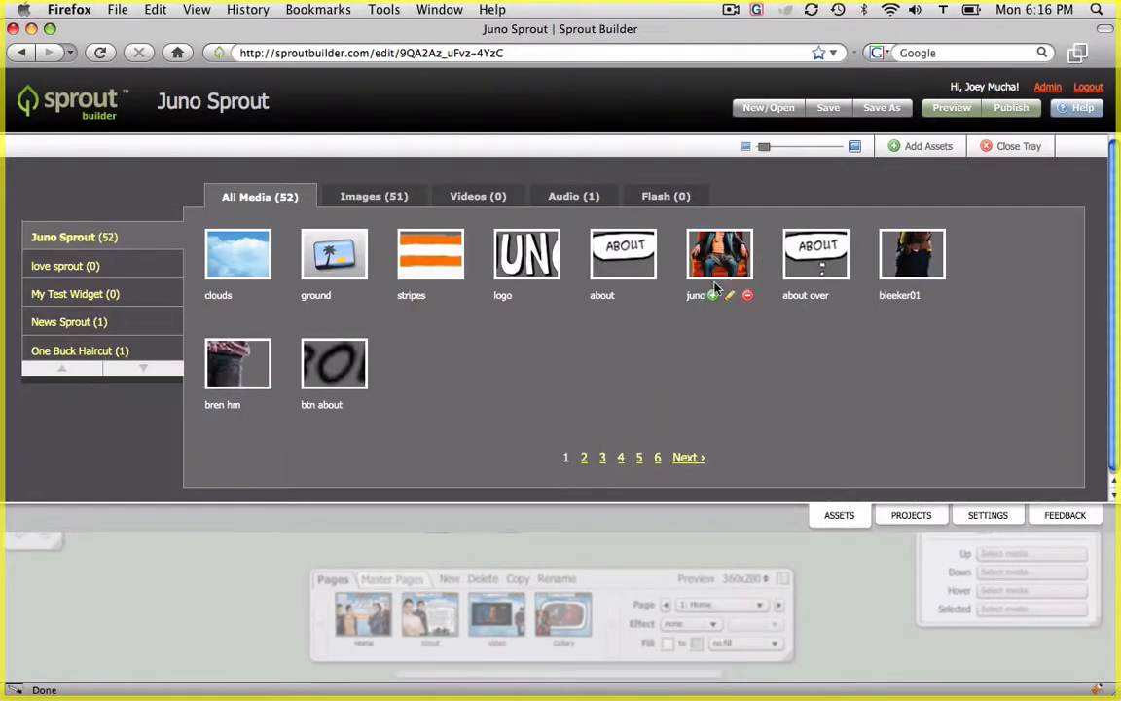
mouse_move(623, 295)
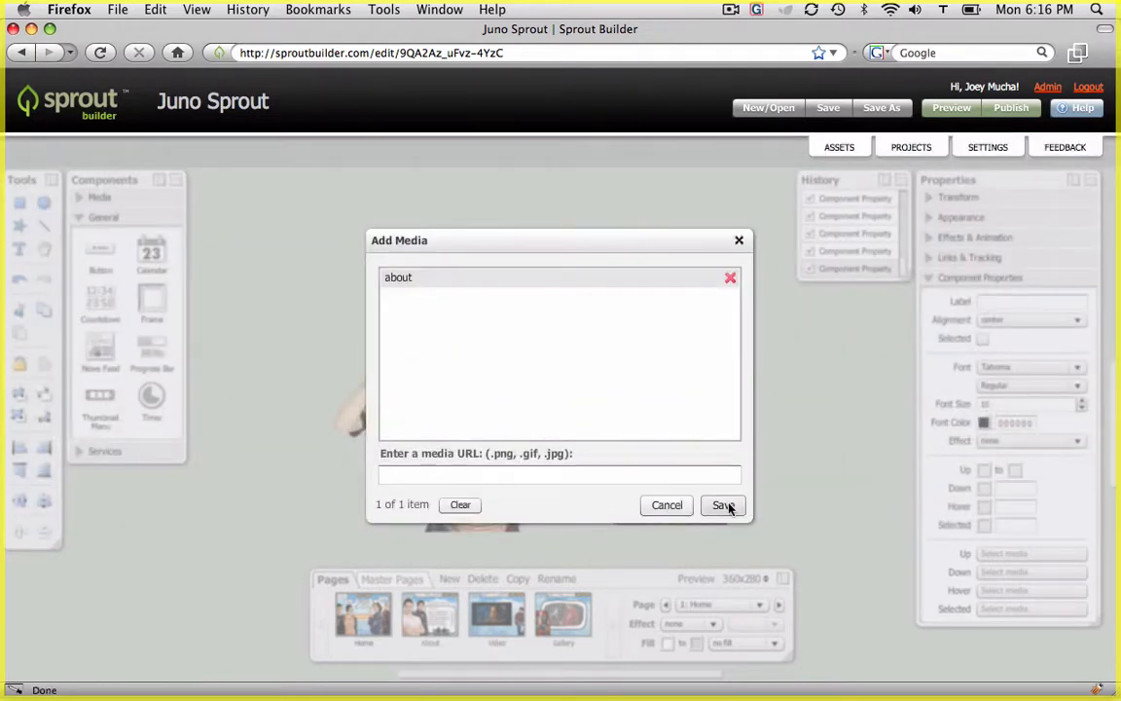
click(723, 506)
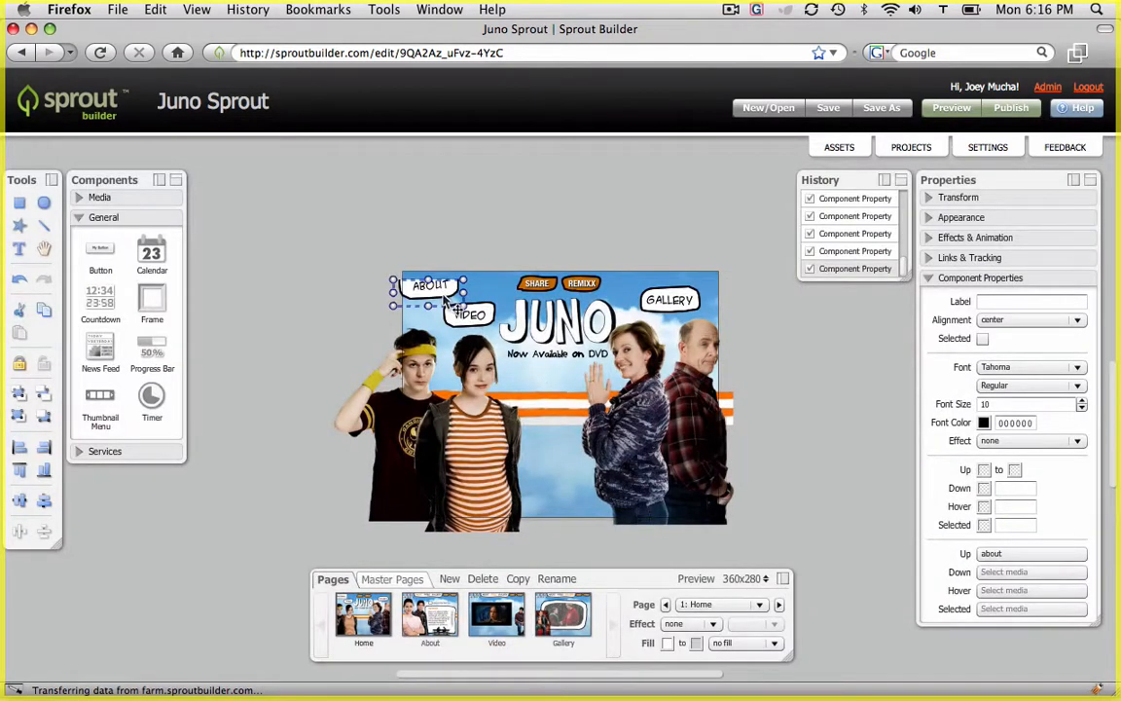
mouse_move(444, 302)
mouse_down()
mouse_move(431, 270)
mouse_move(436, 291)
mouse_up()
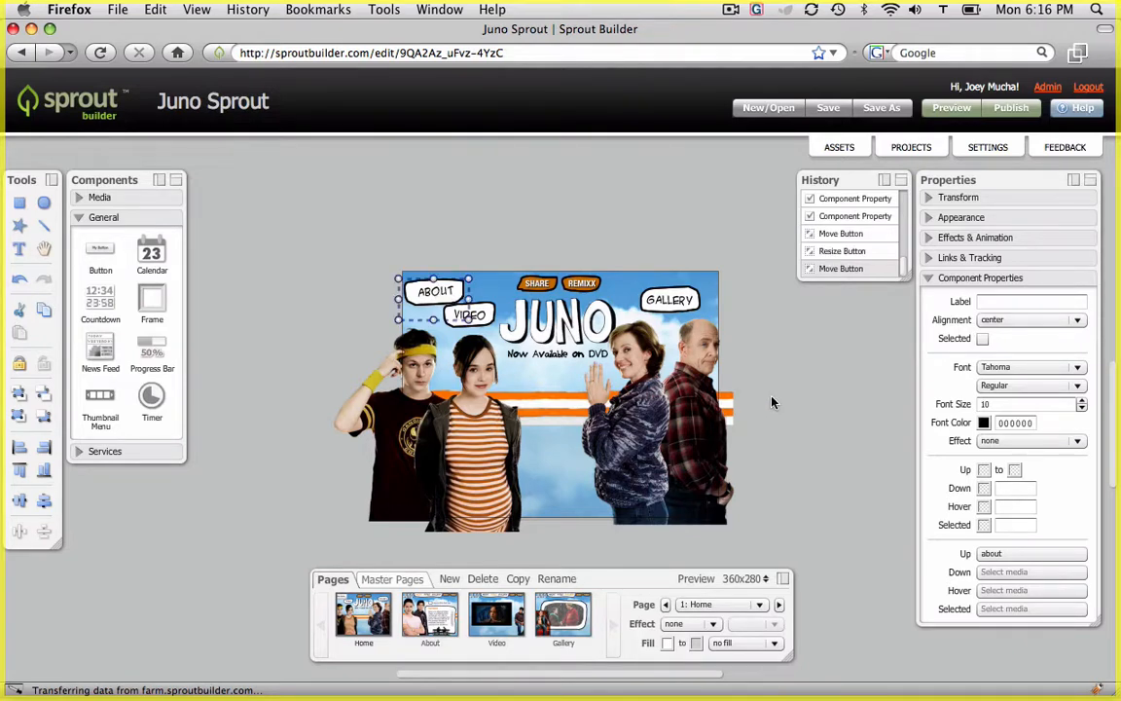
Assign the about over asset as the button's Hover image
click(995, 571)
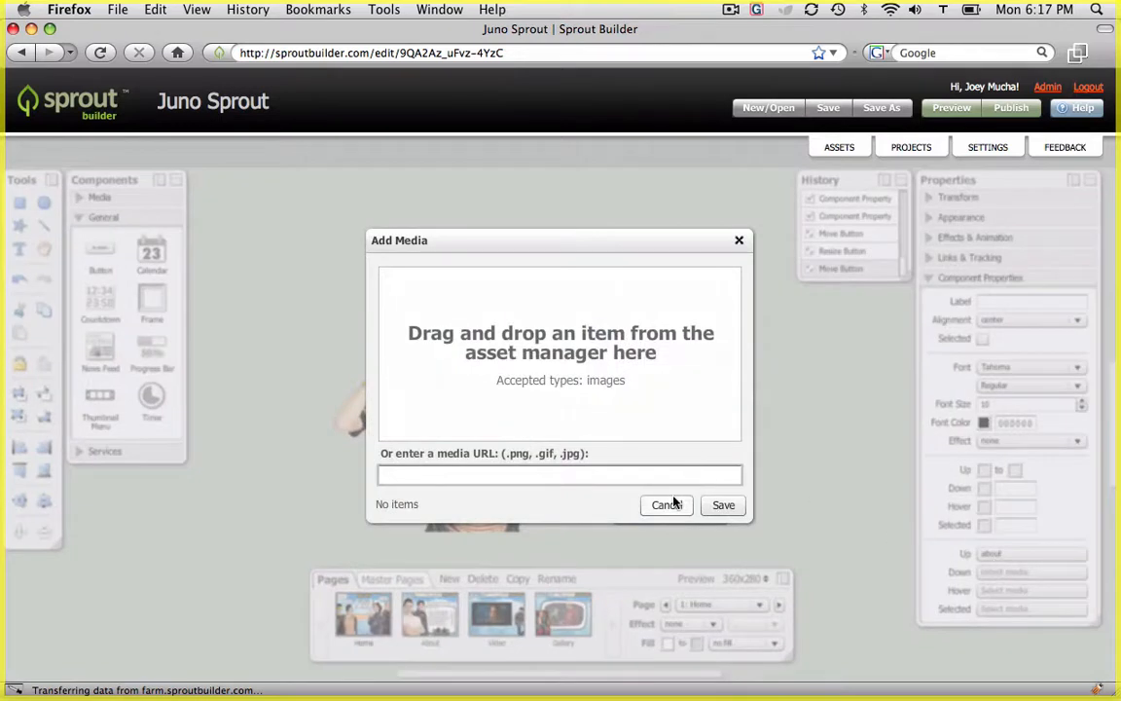
click(835, 149)
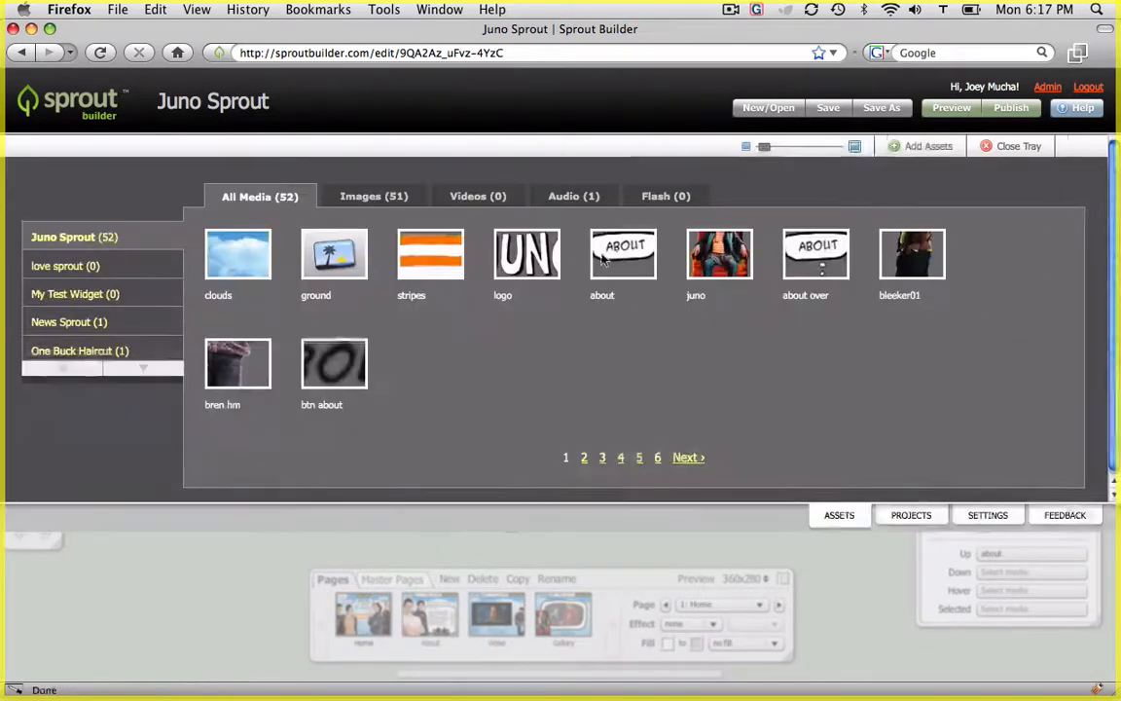
mouse_move(822, 299)
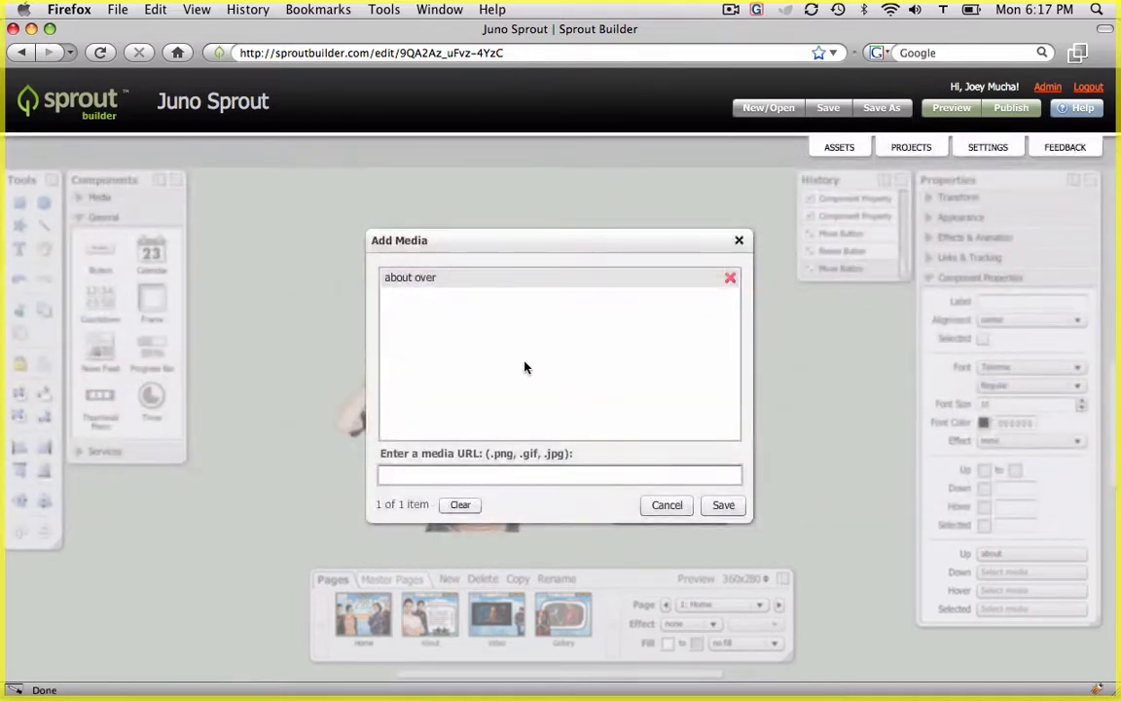
click(723, 435)
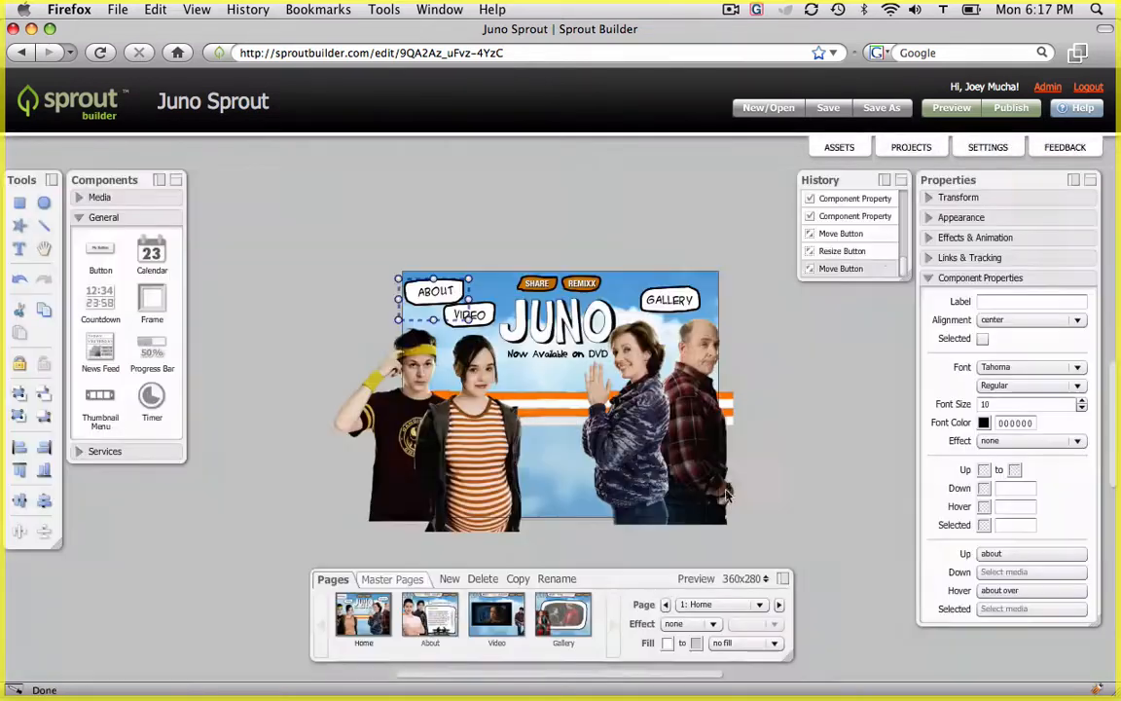
Preview the page, test the About button's rollover, and exit the preview
click(443, 303)
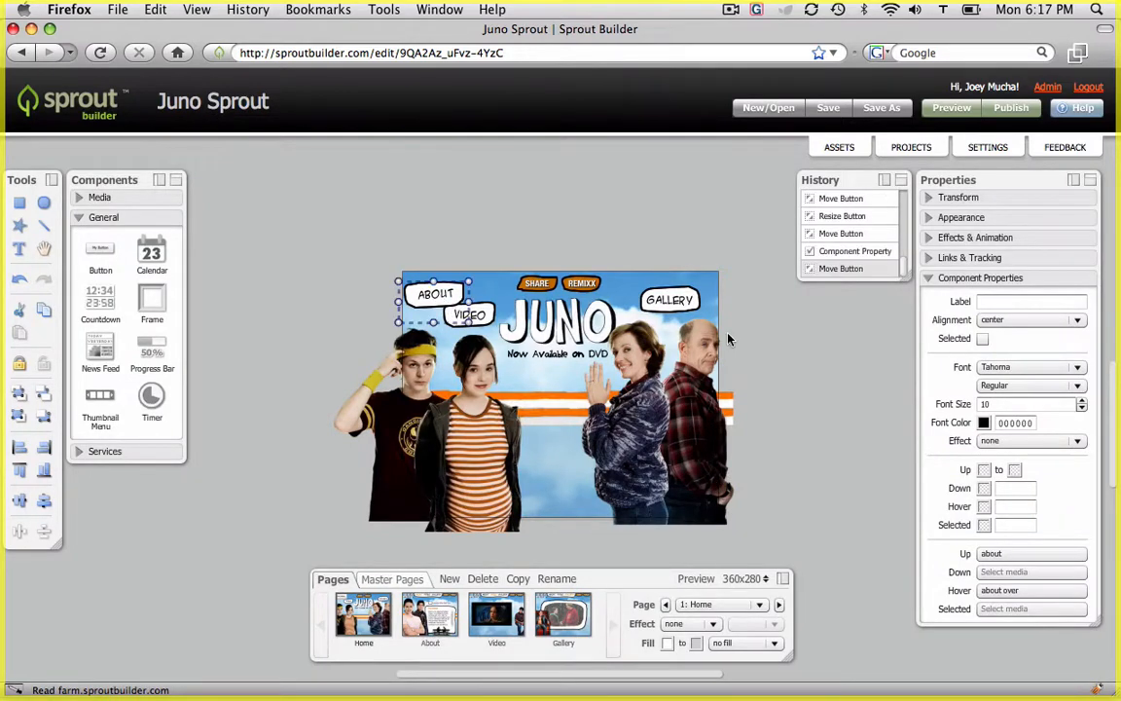
click(952, 108)
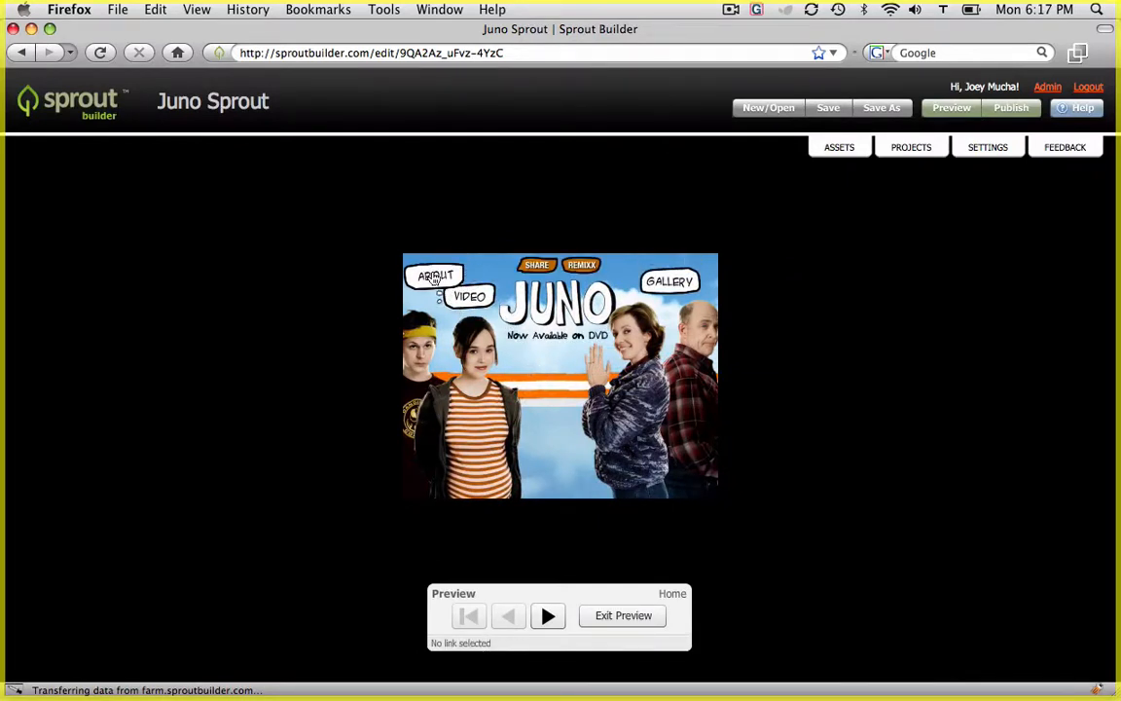
click(468, 296)
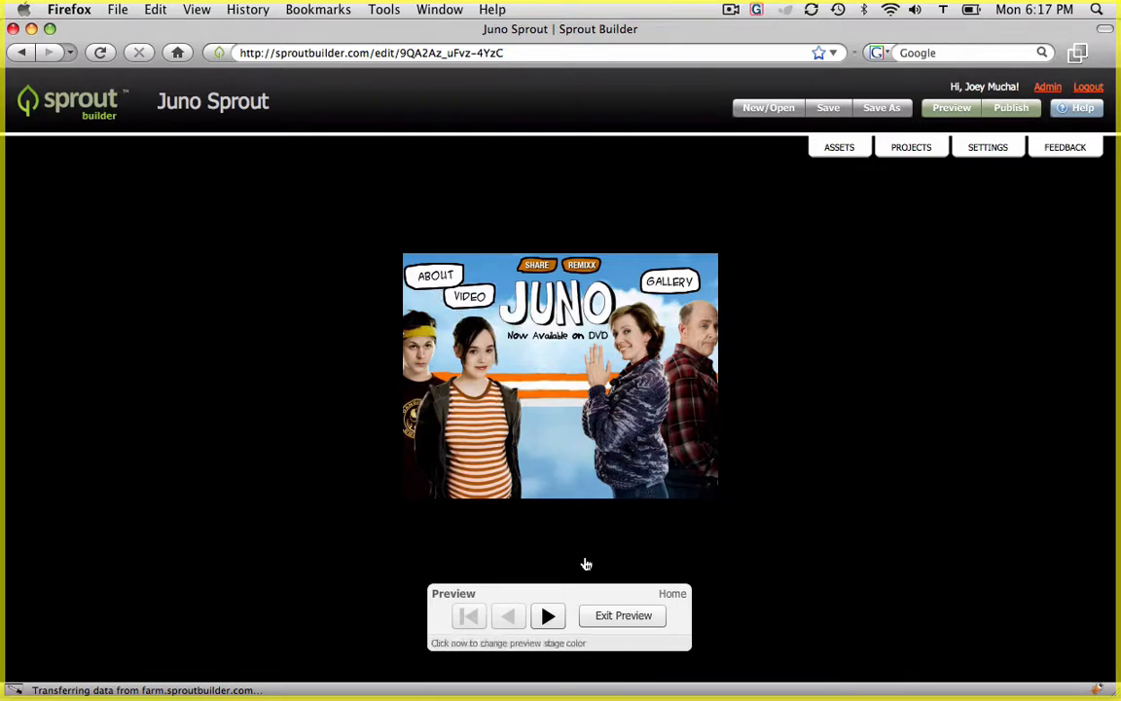
click(604, 615)
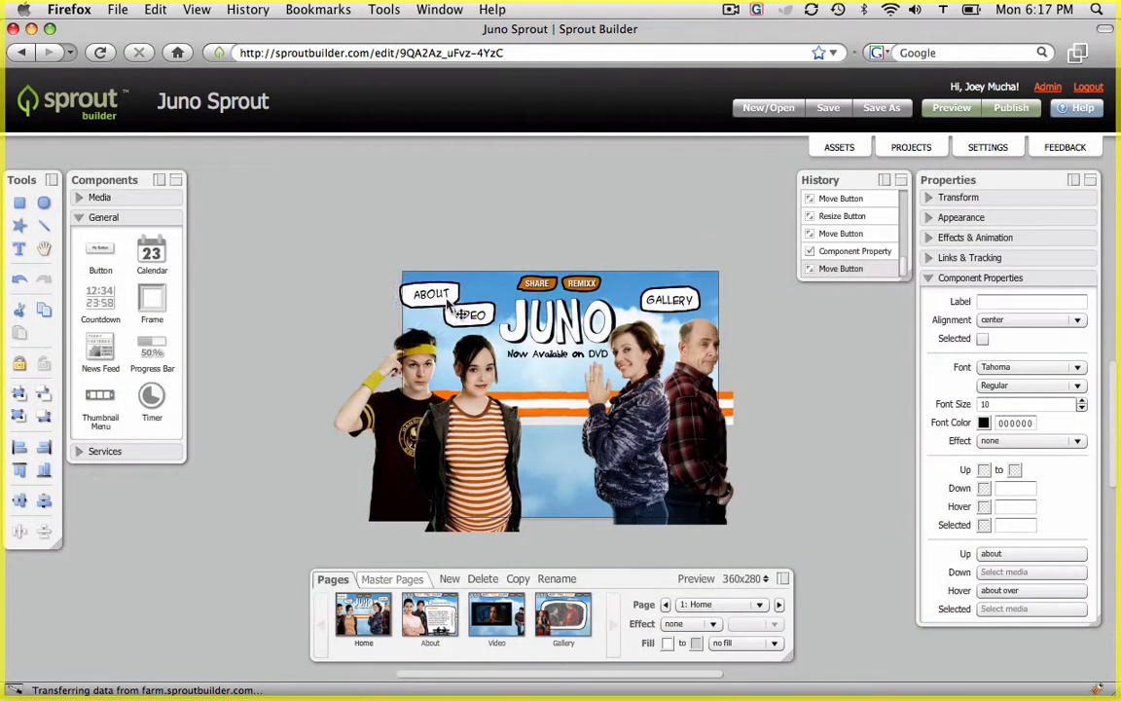
Reposition the button slightly and link it to page 2: About
drag(450, 305, 447, 305)
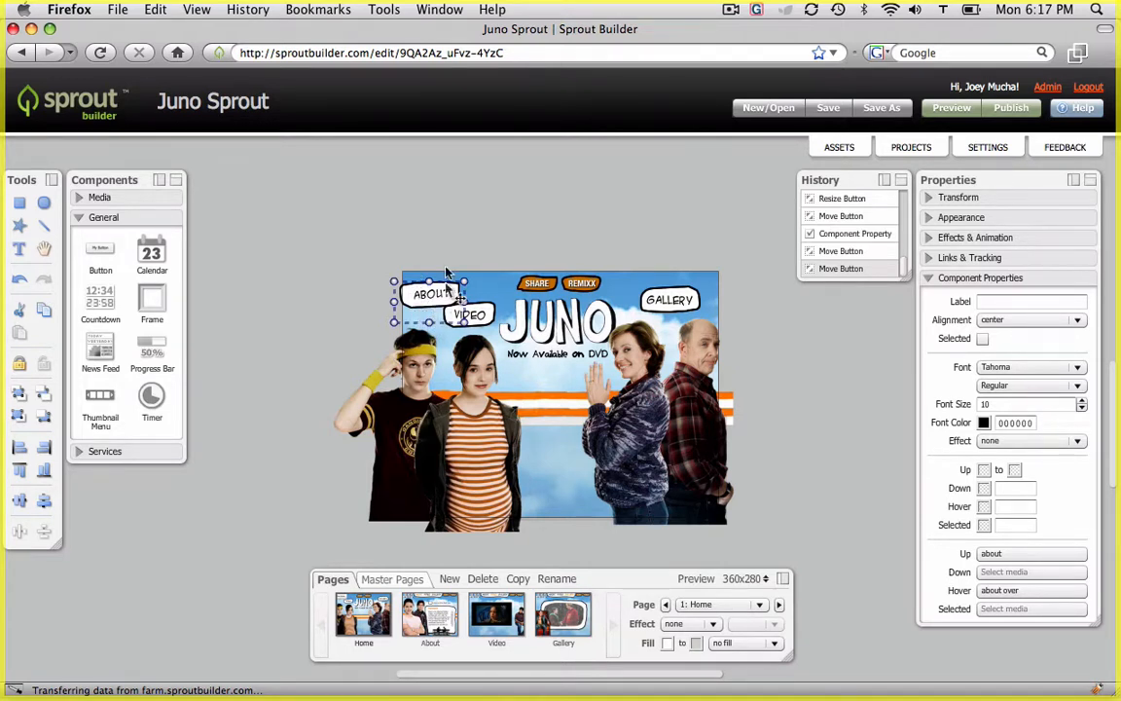
drag(439, 293, 437, 294)
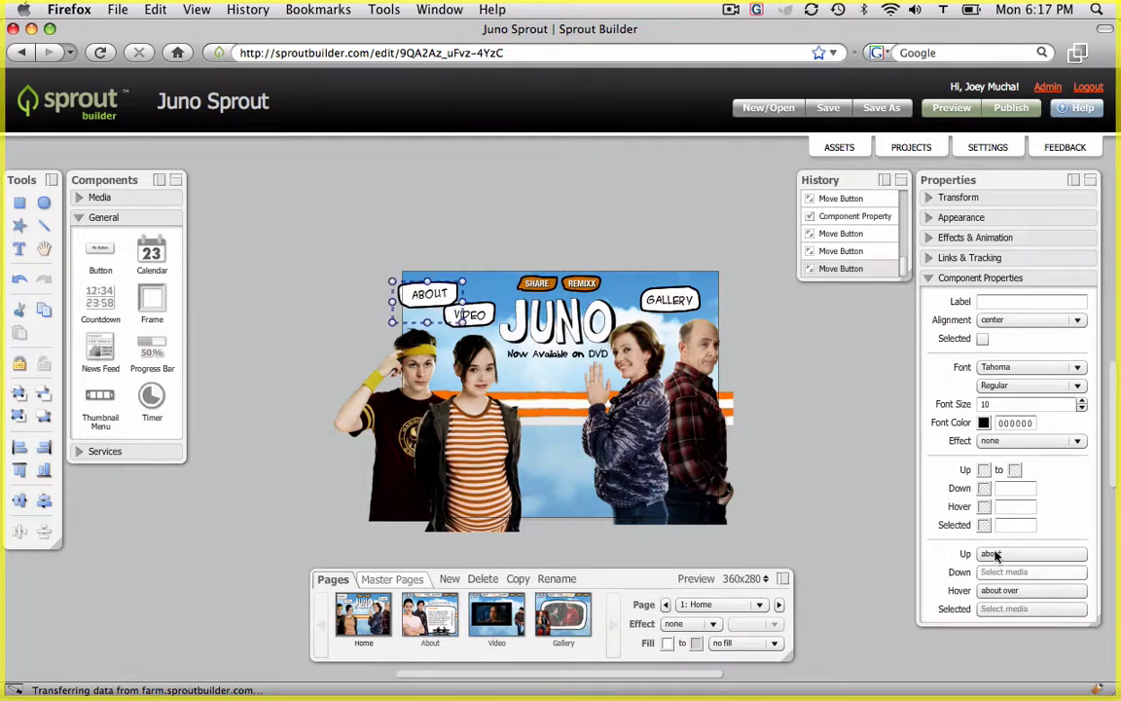
click(944, 258)
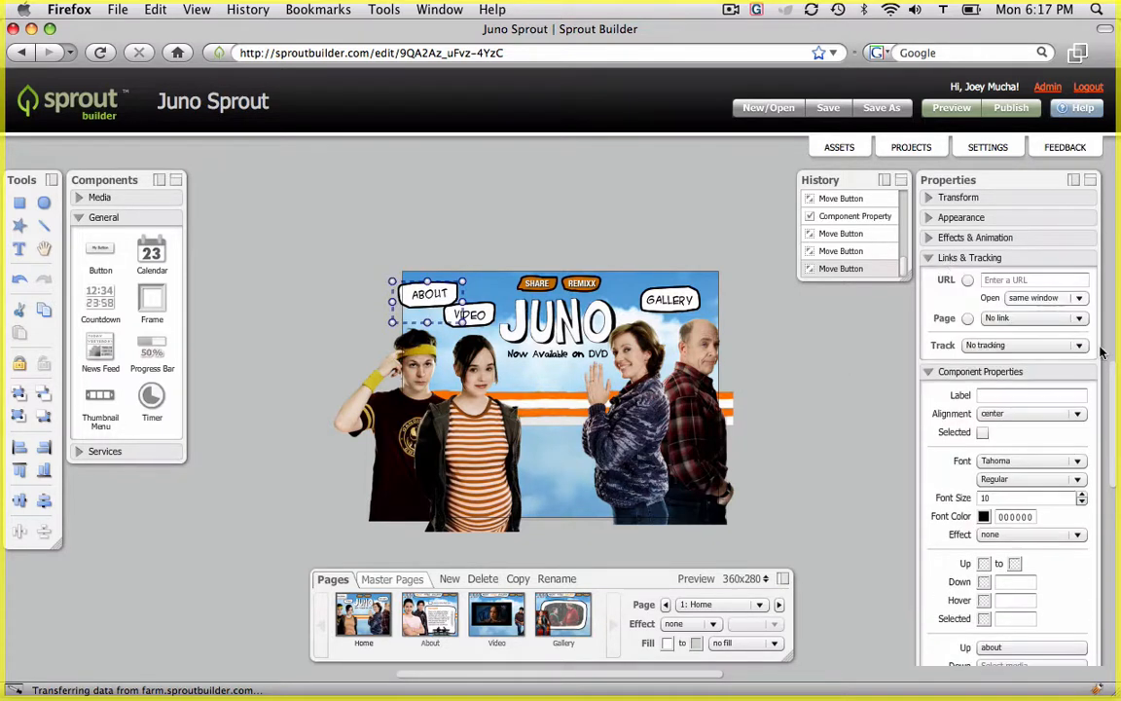
click(1056, 318)
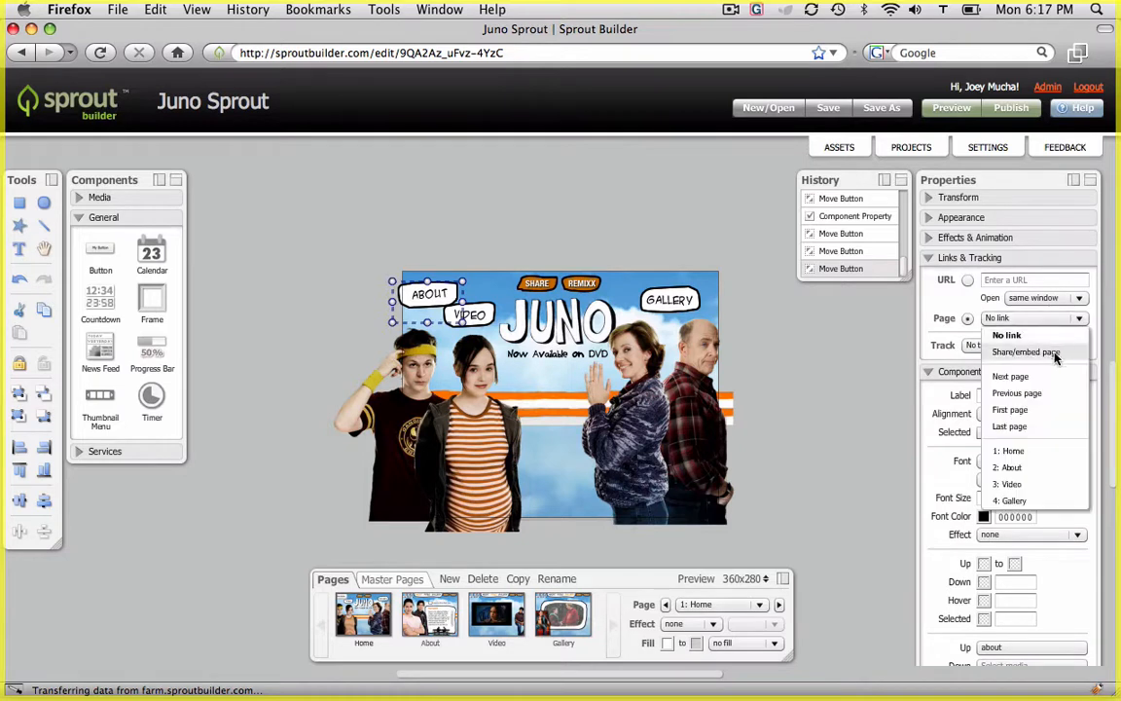
click(1003, 468)
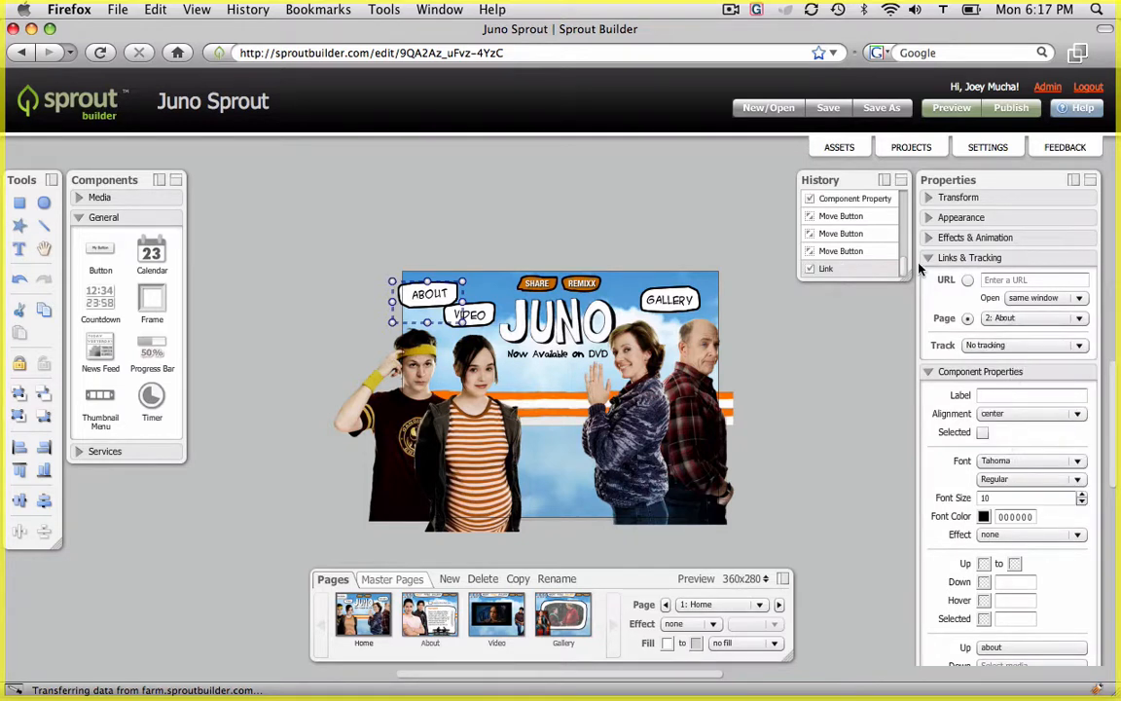
Add a Slide In effect to the About button for the Page show state
click(937, 239)
click(964, 259)
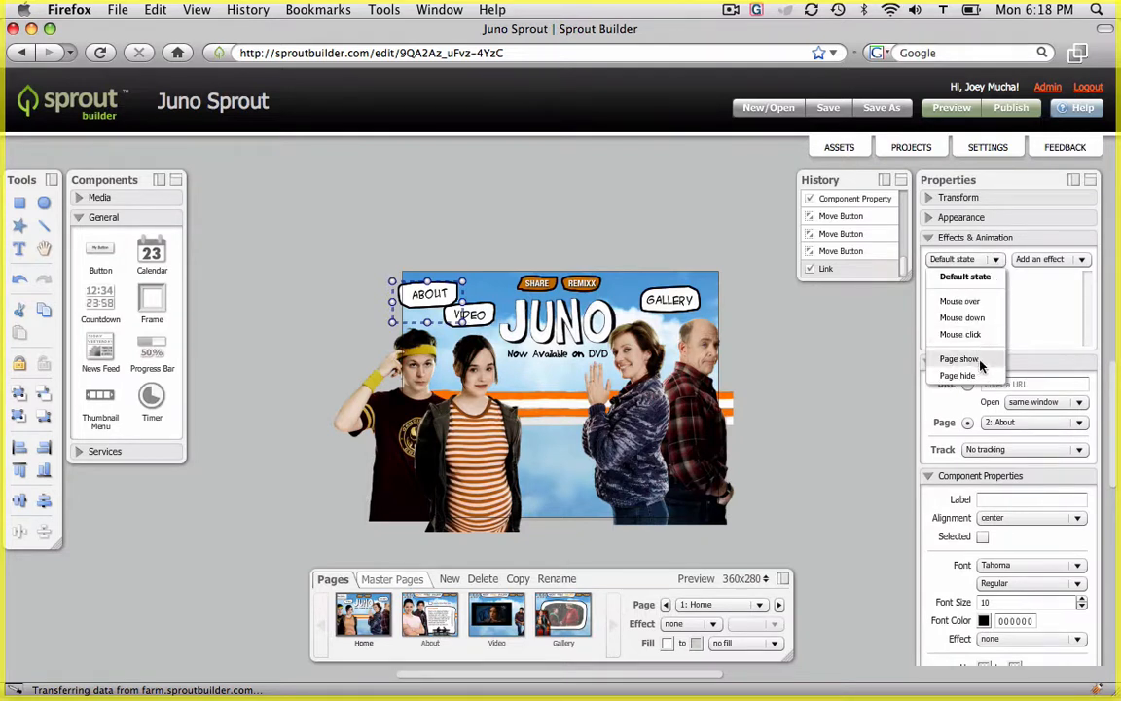
click(982, 362)
click(1049, 259)
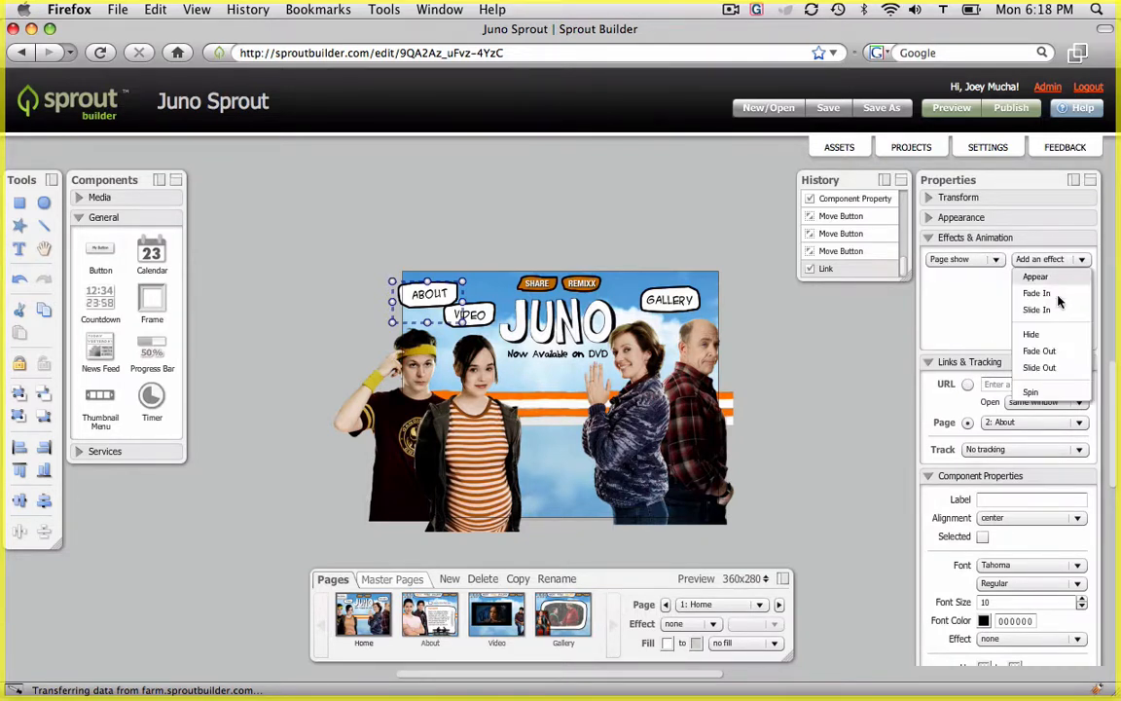
click(1050, 309)
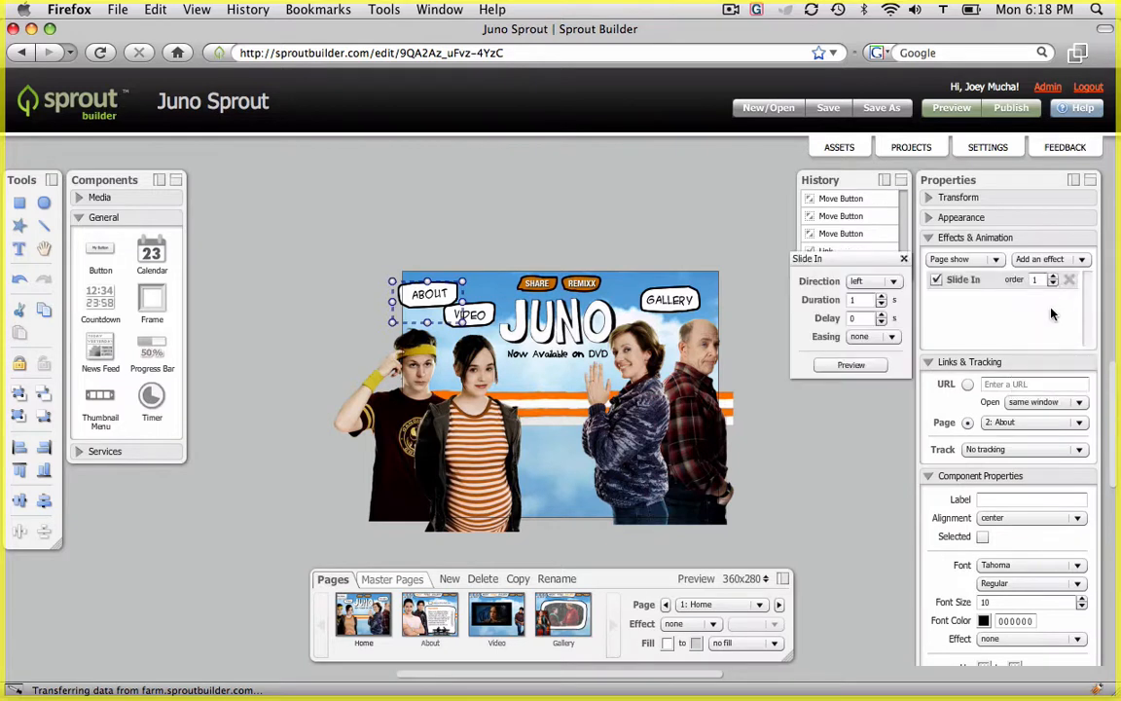
Set the Slide In effect's direction to down
click(881, 282)
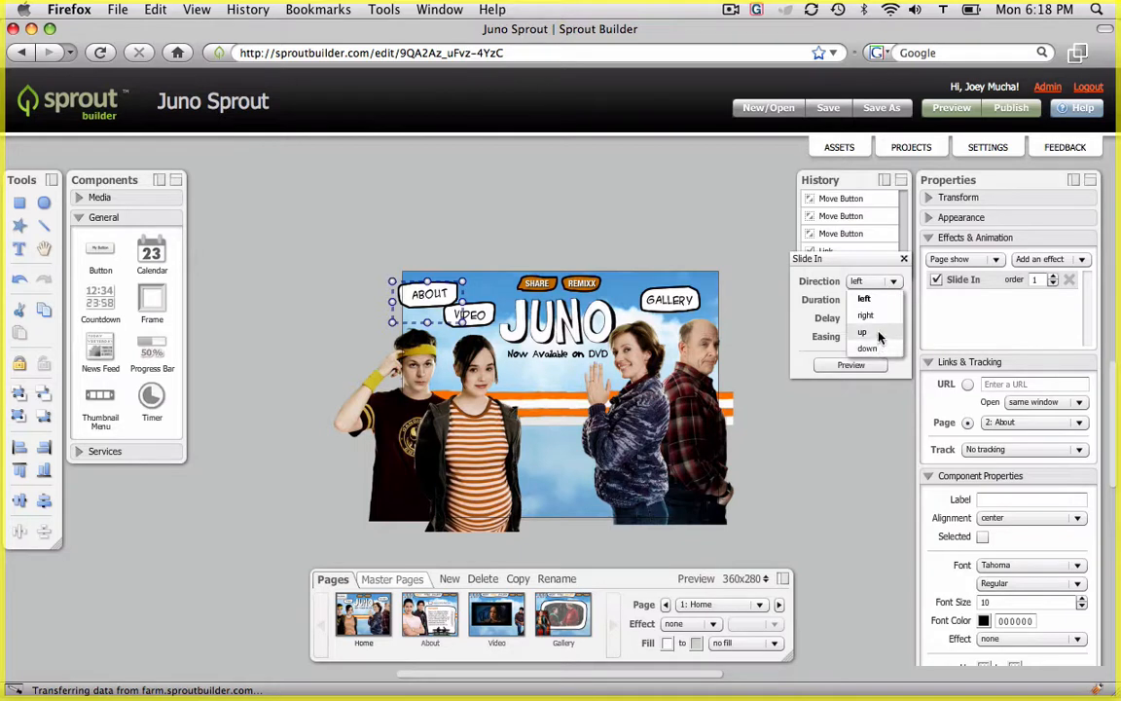
click(879, 332)
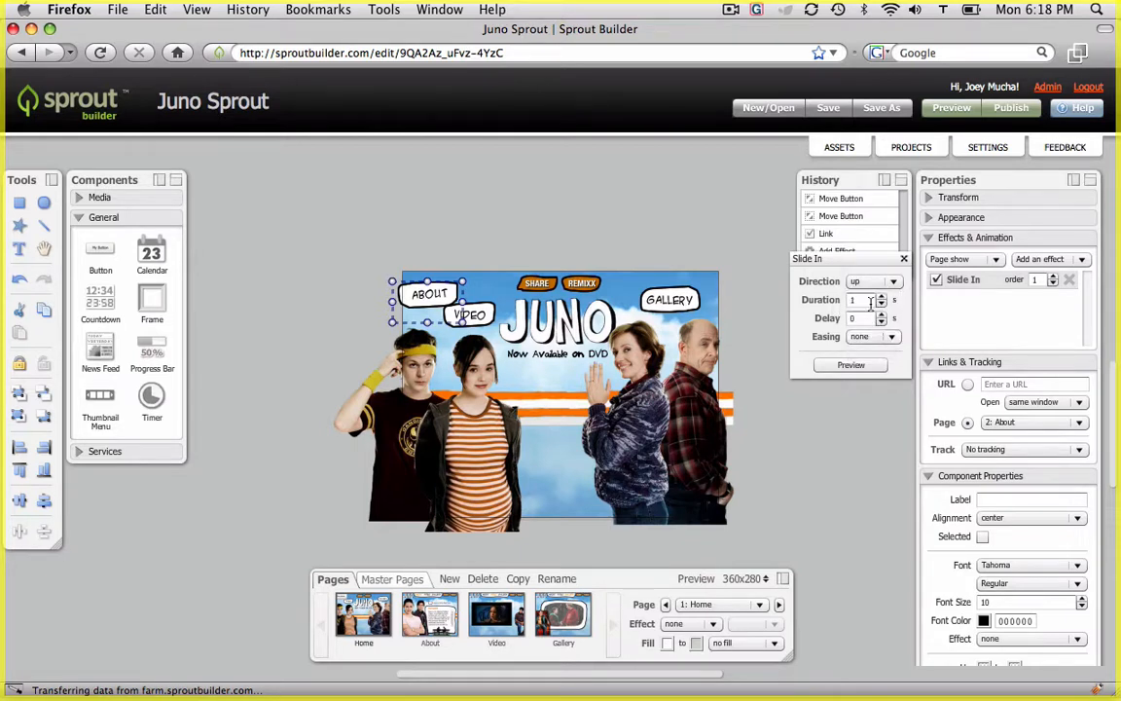
click(894, 283)
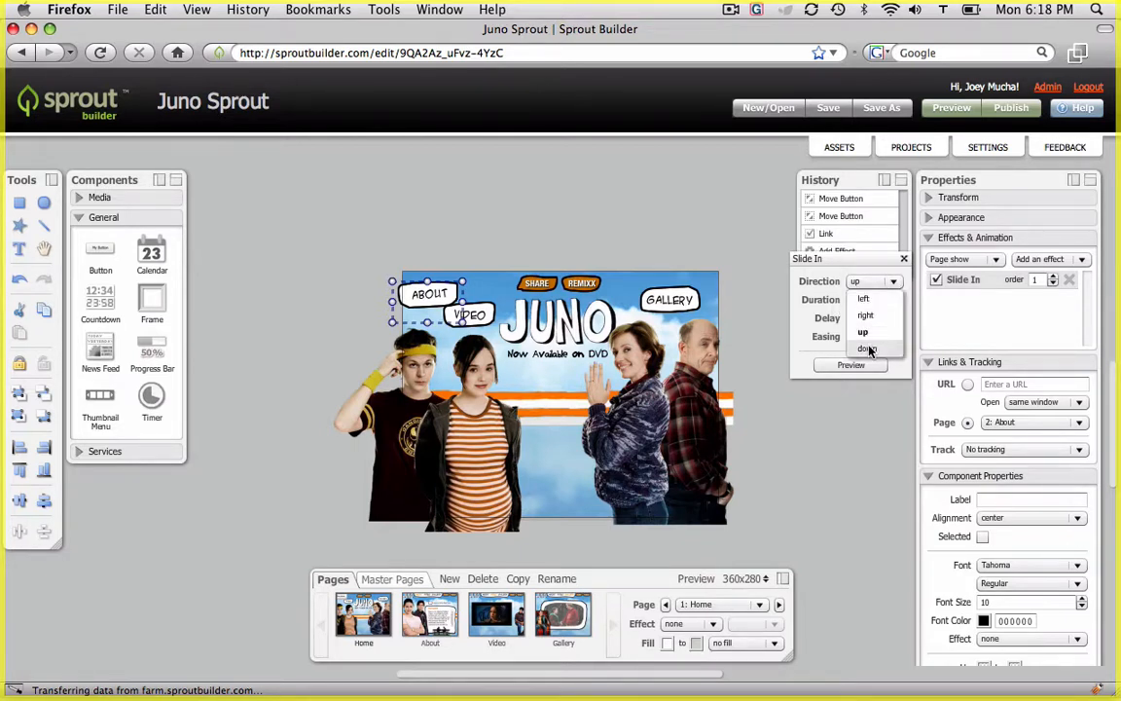
click(865, 345)
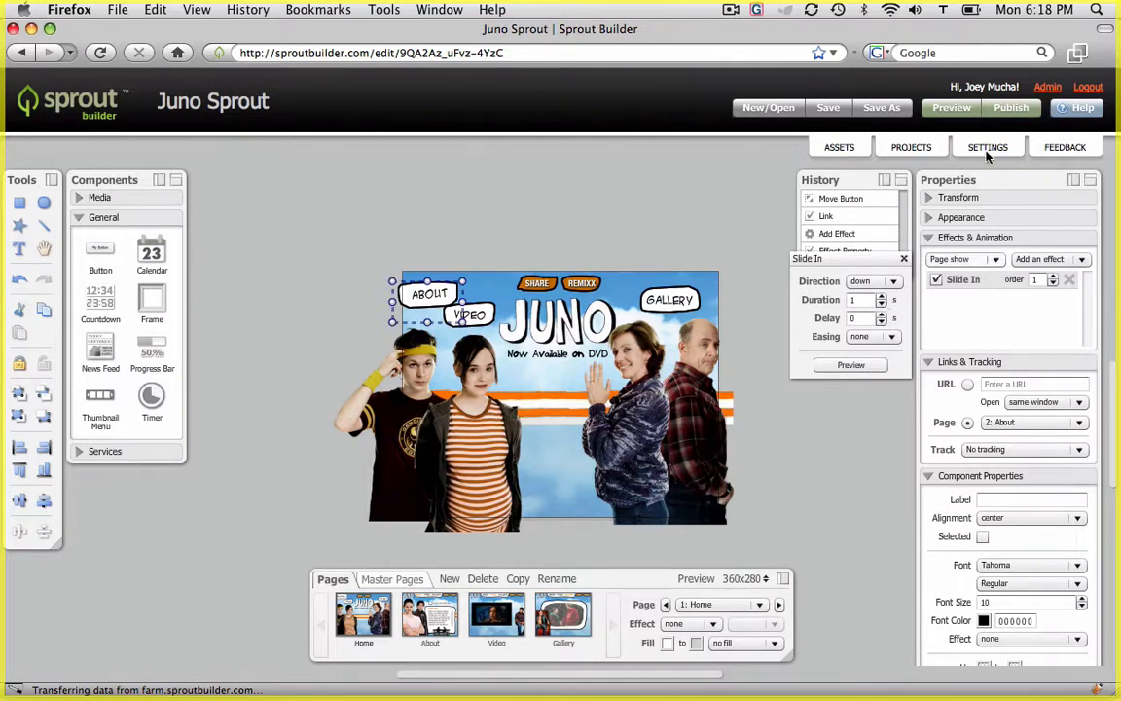
Preview the page to check the button's slide-in effect
click(954, 109)
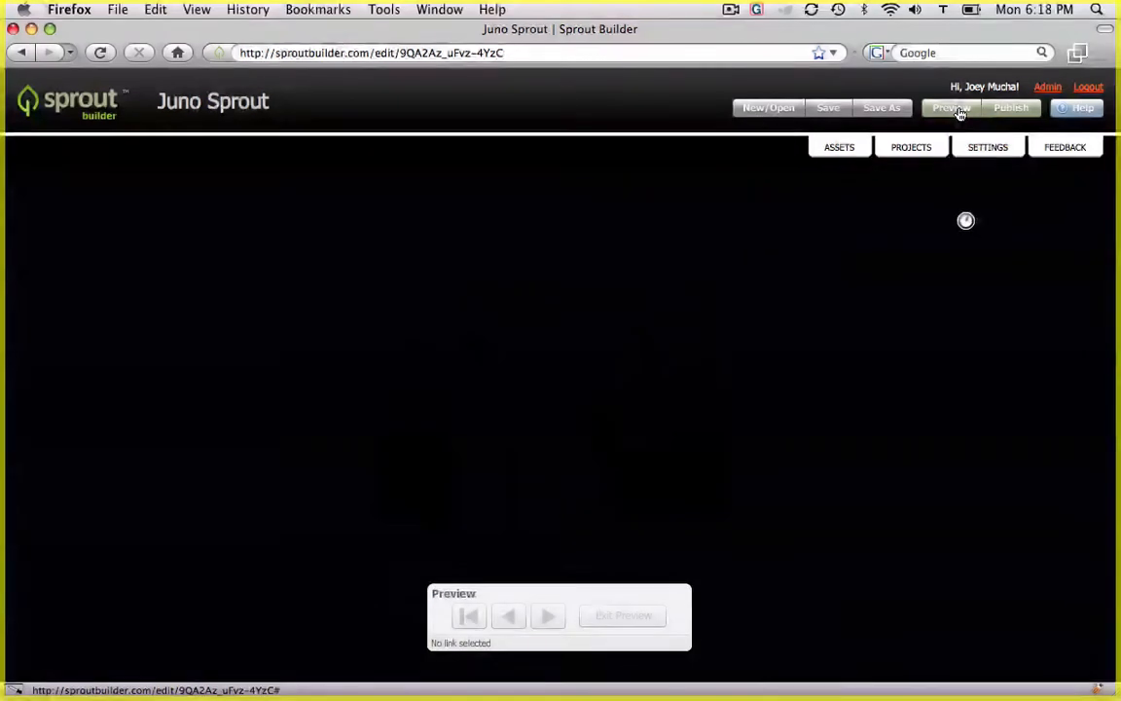